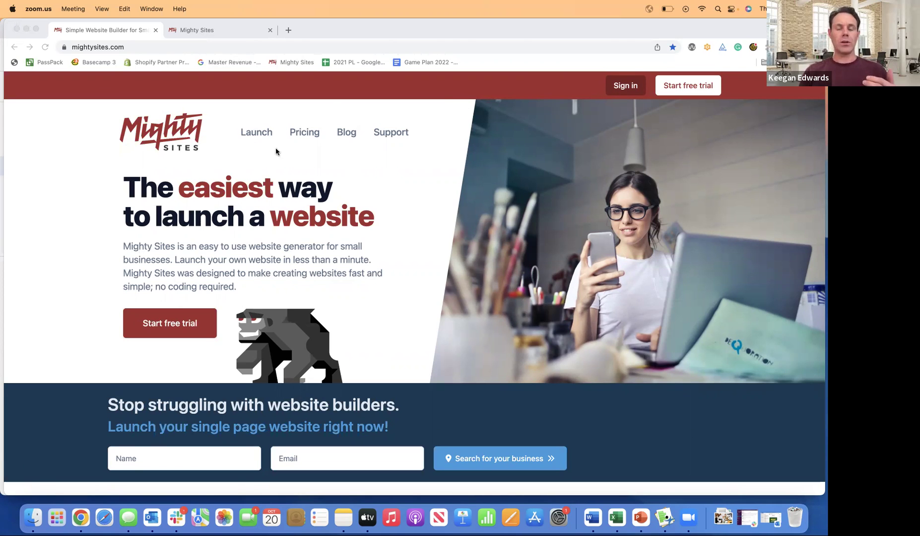
- Browse the business-type website examples listed on the Mighty Sites home page
scroll(276, 151, down, 20)
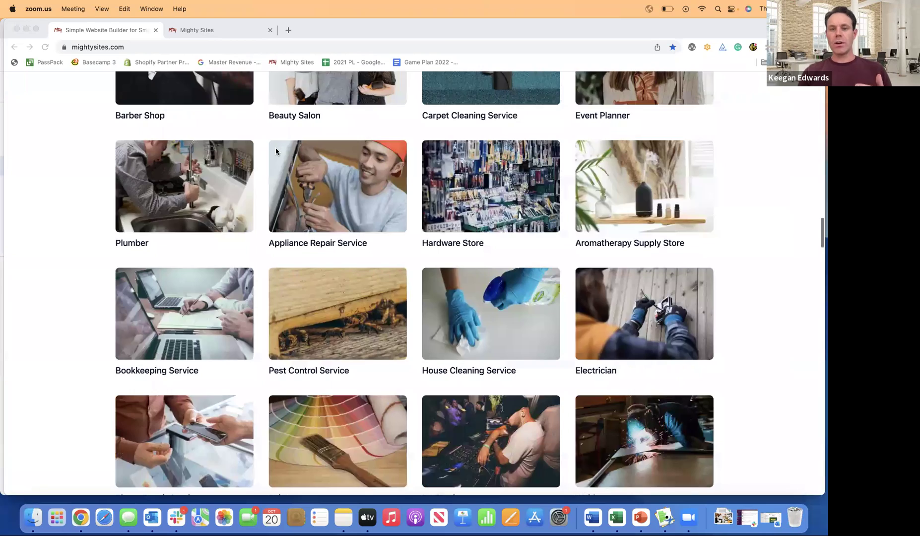
scroll(276, 151, down, 10)
scroll(447, 224, down, 2)
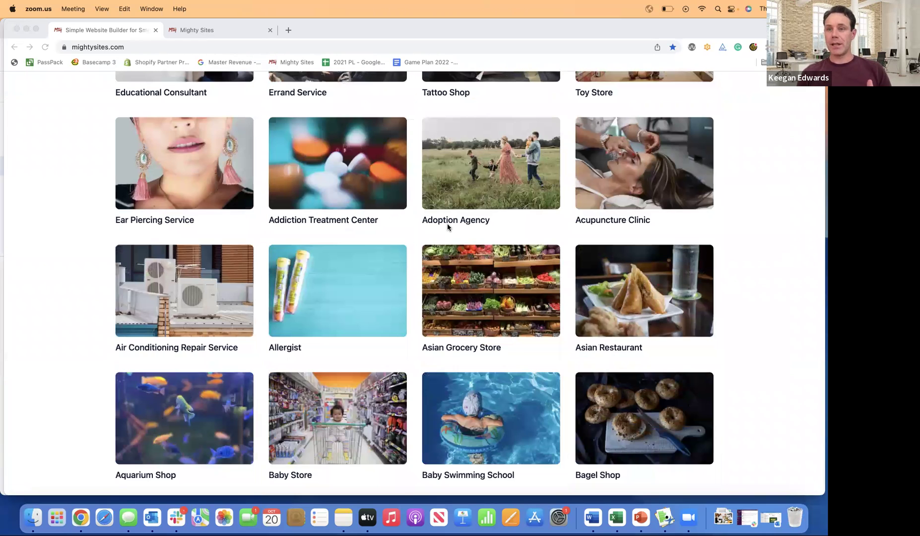
scroll(356, 133, up, 10)
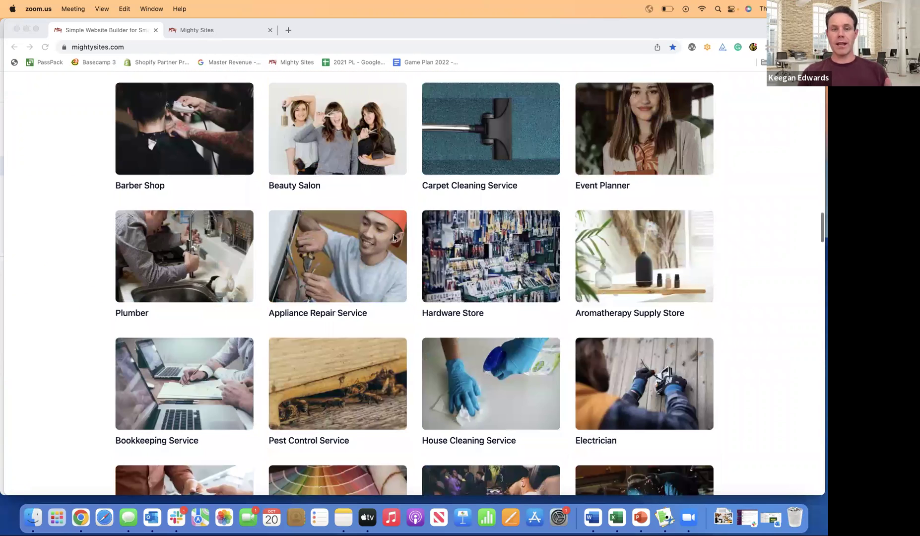
- Search the new-site page's business types for "landsc" and choose Landscaper for the new website
click(196, 30)
click(348, 216)
text(landscp)
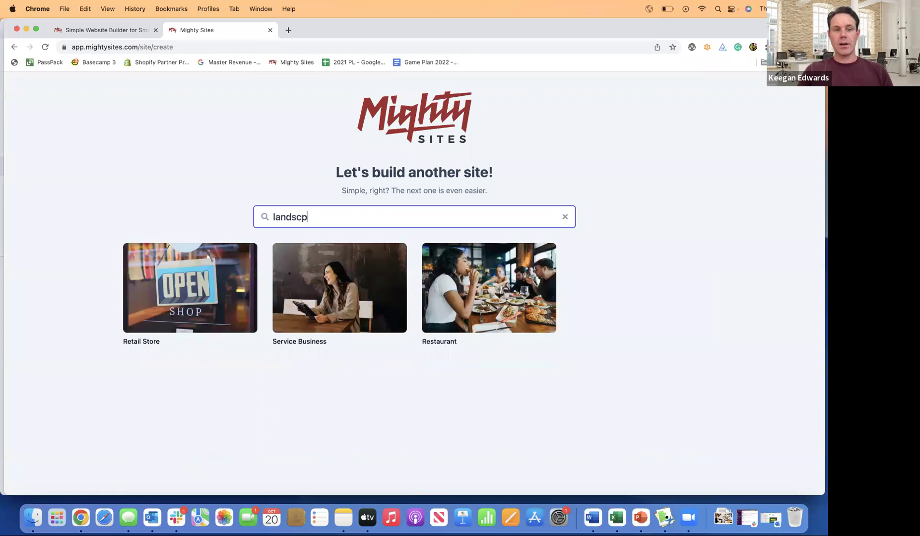
key(BackSpace)
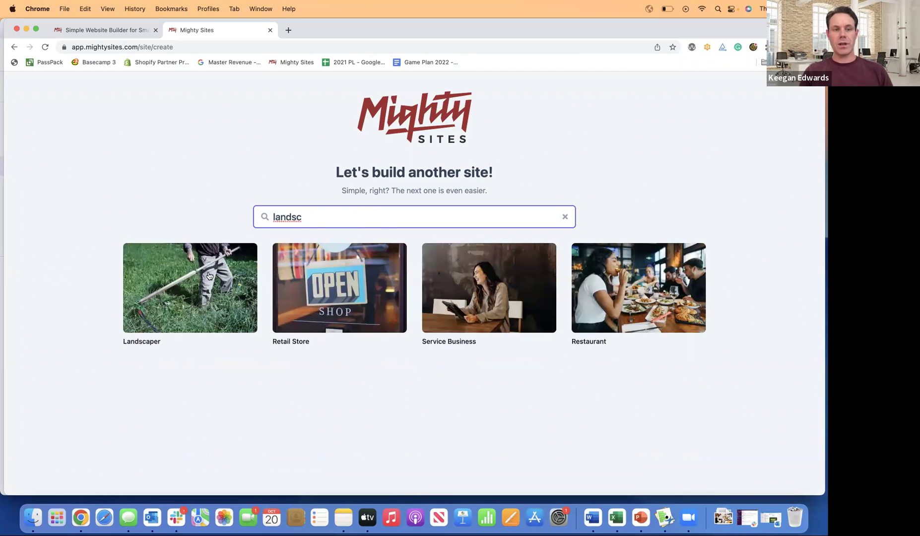
click(208, 273)
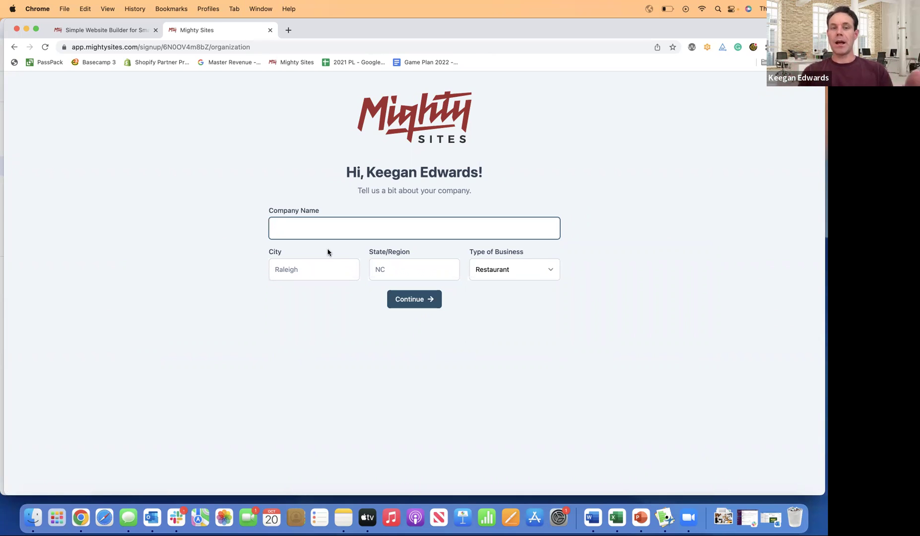
- Enter the company name as the owner's first name in possessive form followed by "Landscaping Company"
text(Keegan)
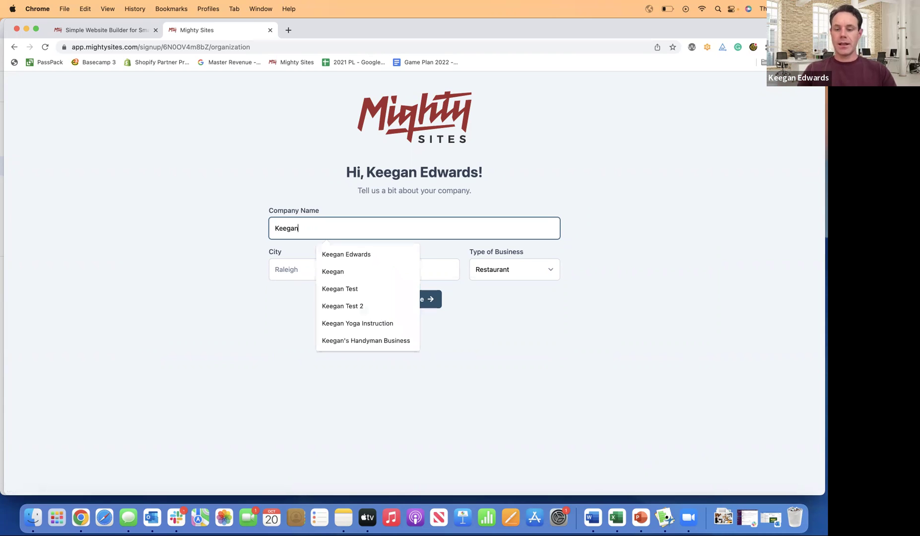
text('s Lanscaping Company)
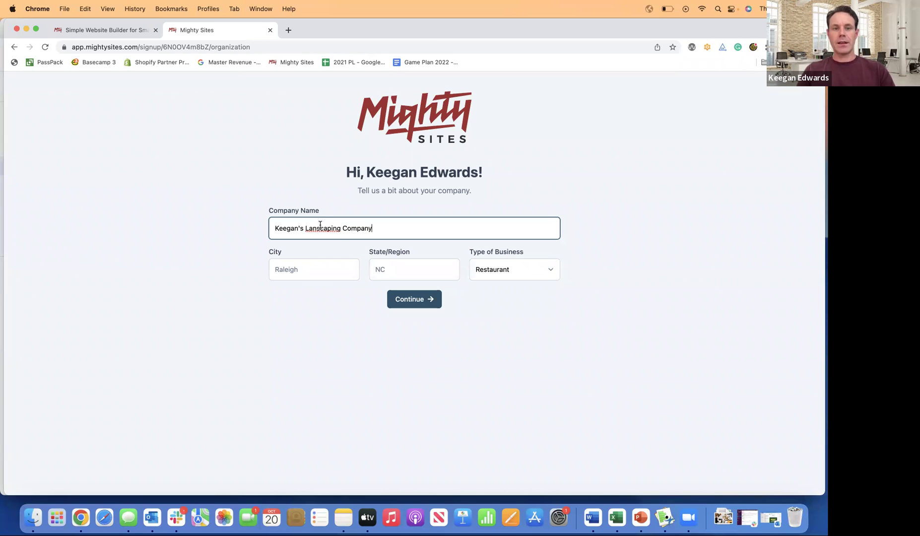
text(d)
- Enter Denver as the company's city and CO as its state
click(297, 271)
text(Dencer)
key(BackSpace)
text(ver)
key(Tab)
text(CO)
key(Tab)
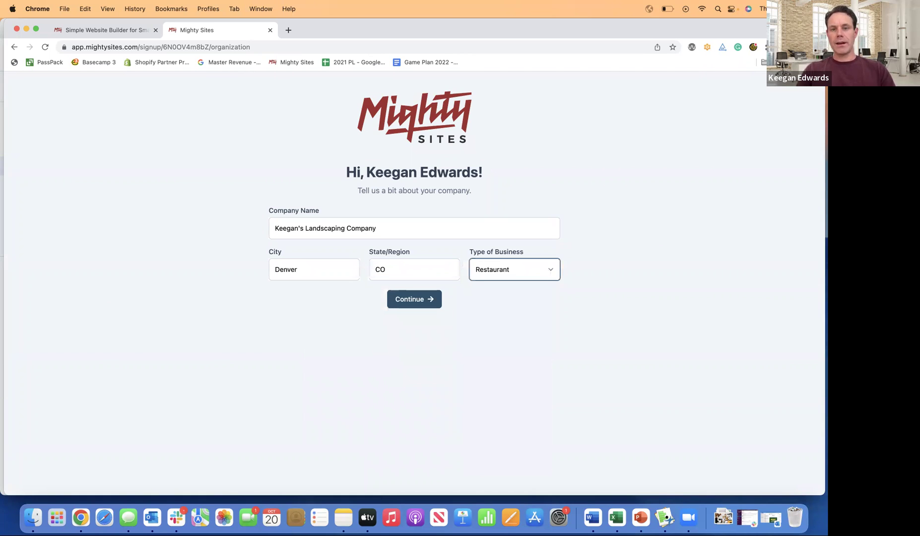
- Choose Service as the type of business and continue to generate the website
click(510, 267)
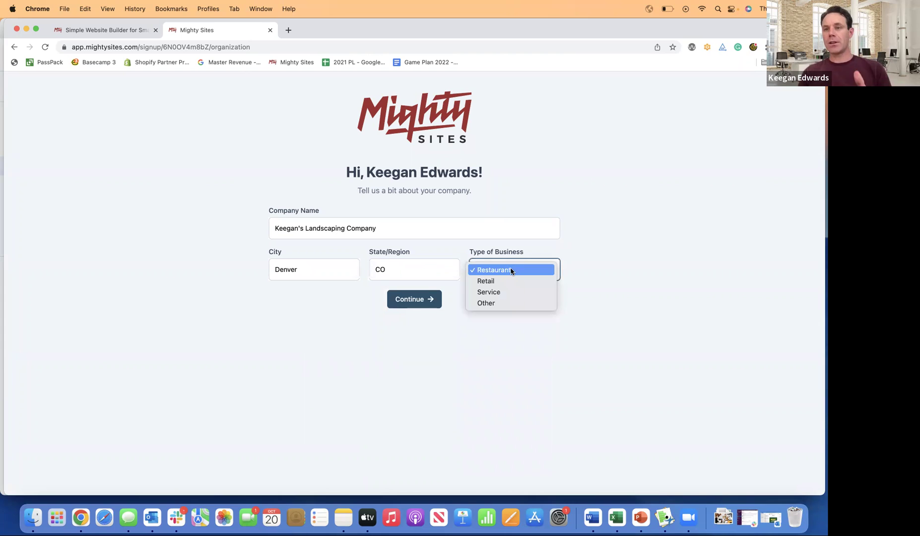
click(510, 292)
click(414, 299)
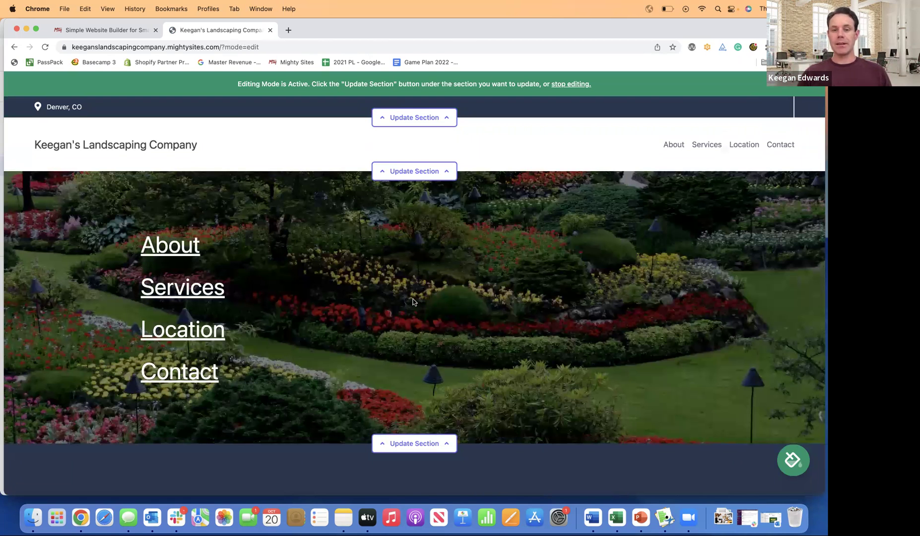
- Review the generated landscaping website's sections, including the introduction, About Us, the photo banner, Landscaping Services and the location
scroll(413, 302, down, 10)
scroll(413, 299, down, 2)
scroll(413, 299, up, 10)
scroll(413, 299, down, 11)
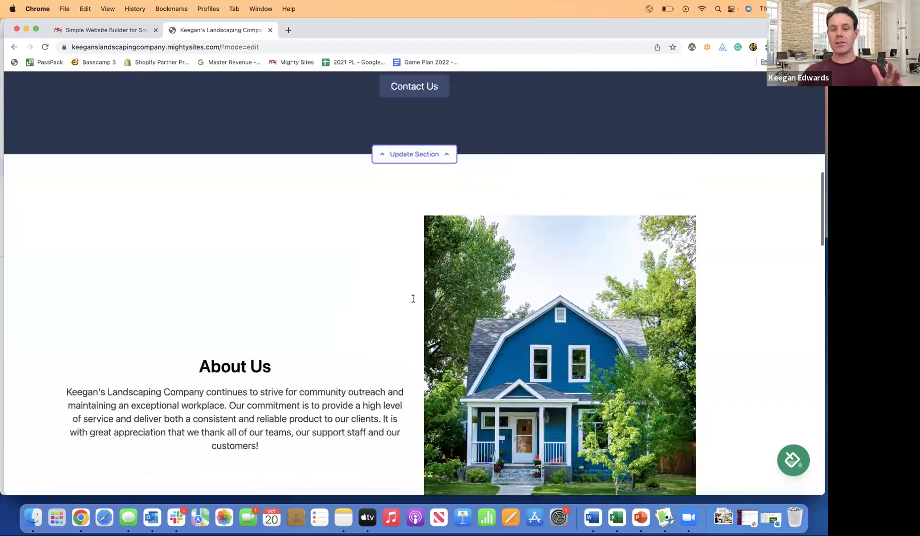
scroll(413, 298, down, 8)
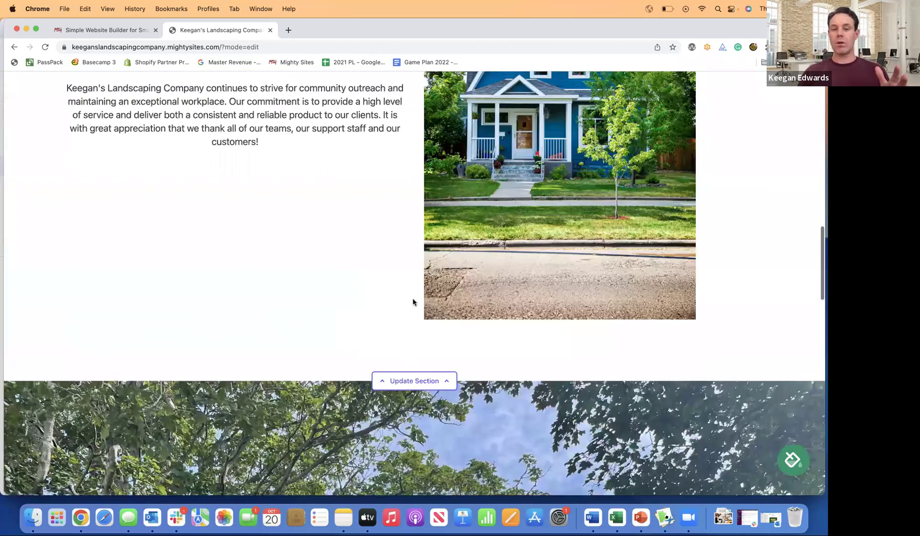
scroll(412, 302, down, 8)
scroll(412, 301, down, 15)
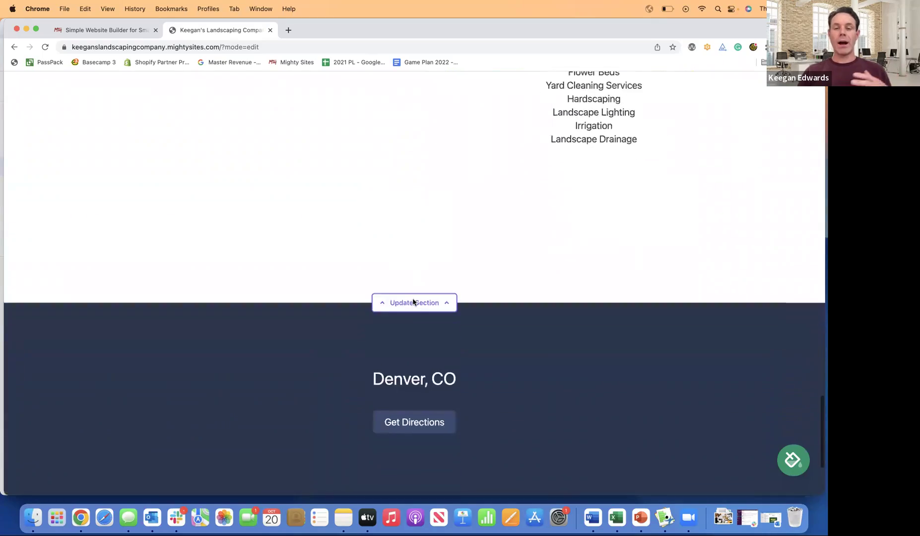
scroll(413, 302, up, 5)
scroll(412, 301, up, 9)
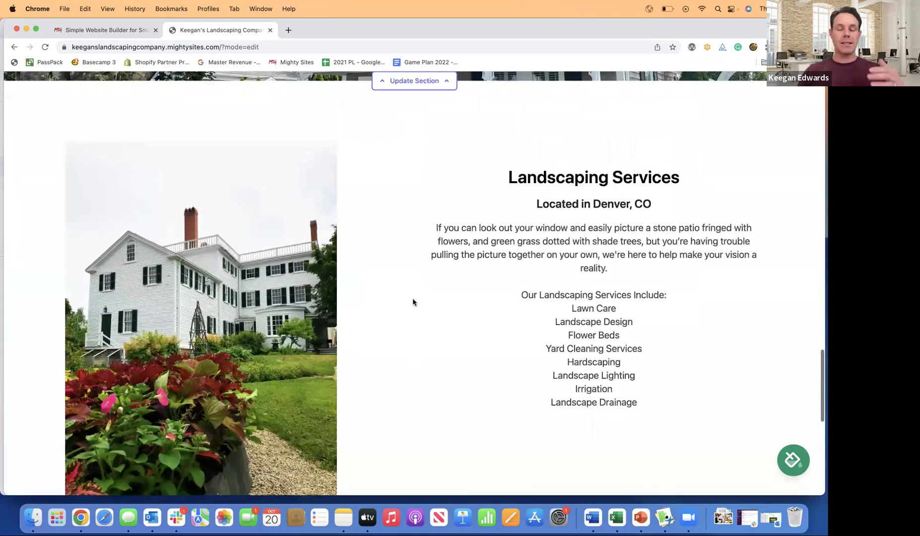
scroll(412, 302, up, 5)
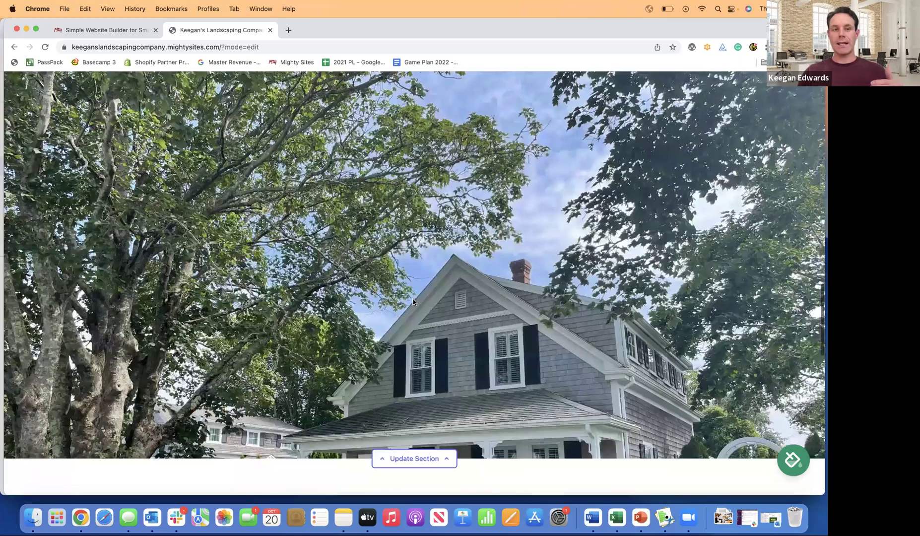
scroll(412, 302, down, 20)
scroll(412, 301, up, 20)
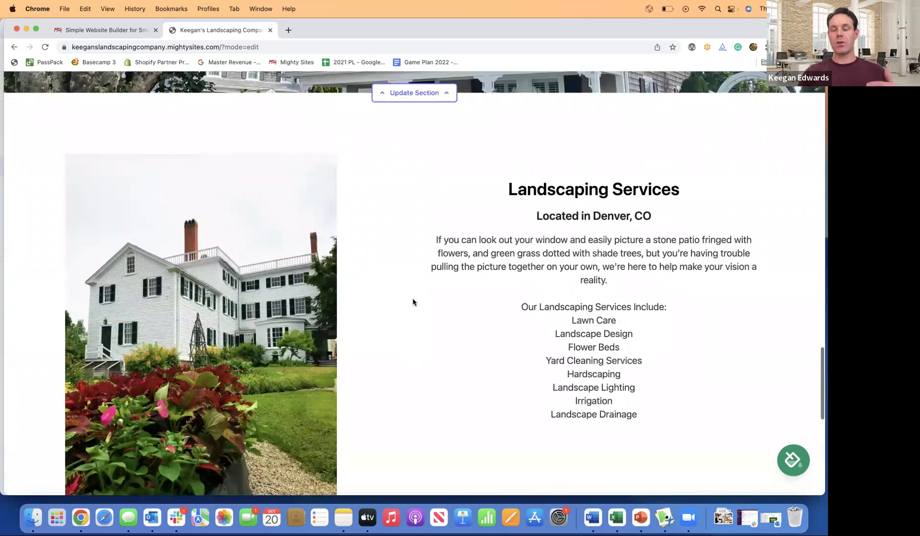
scroll(413, 301, up, 8)
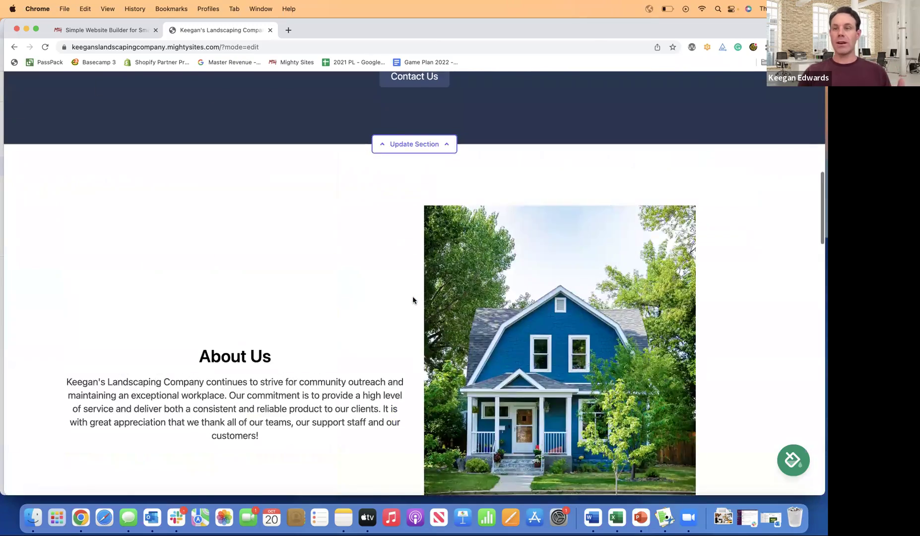
scroll(413, 297, up, 9)
scroll(412, 297, up, 8)
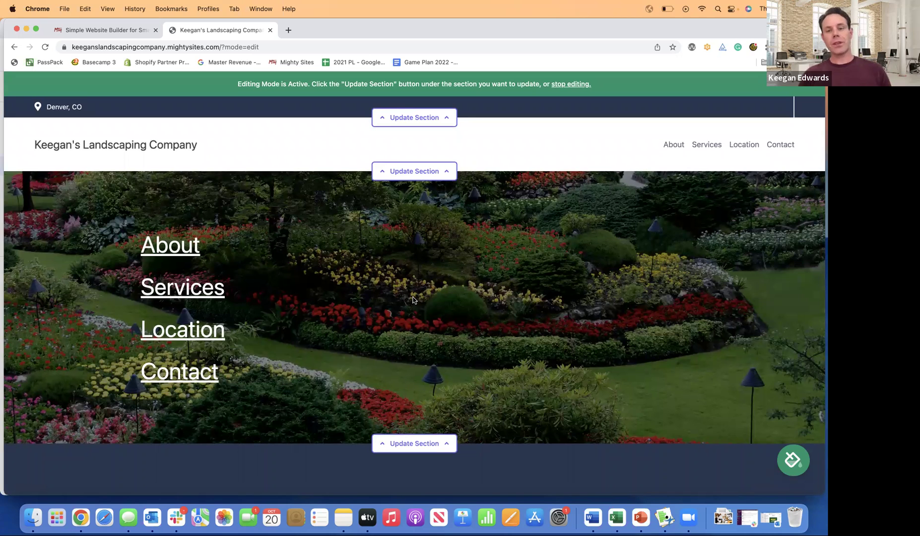
- Preview the blue theme and the dark green theme across the landscaping site's sections
click(793, 457)
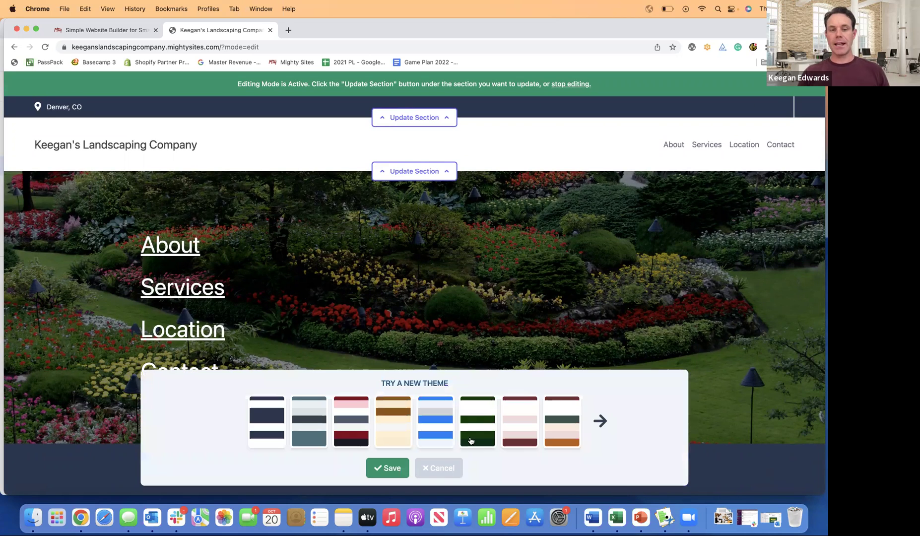
click(441, 434)
scroll(451, 316, down, 3)
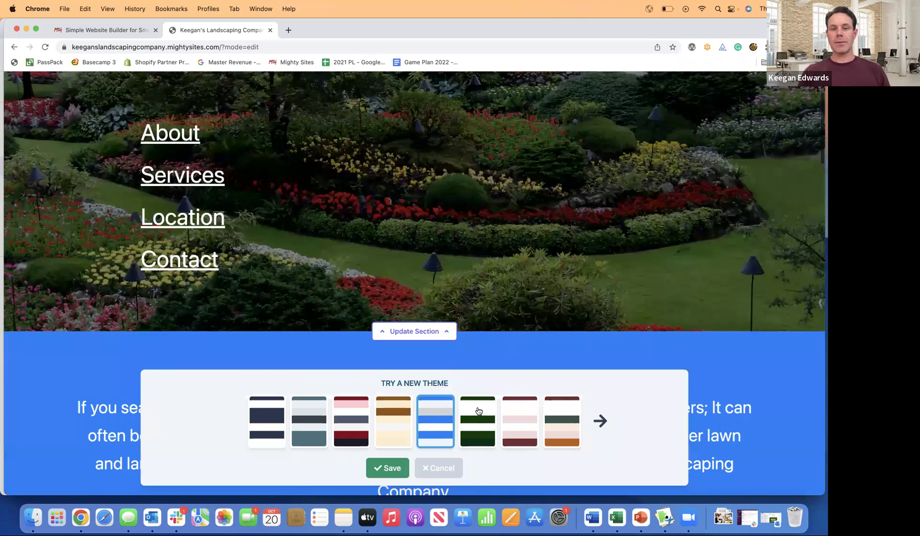
click(476, 412)
scroll(497, 306, down, 8)
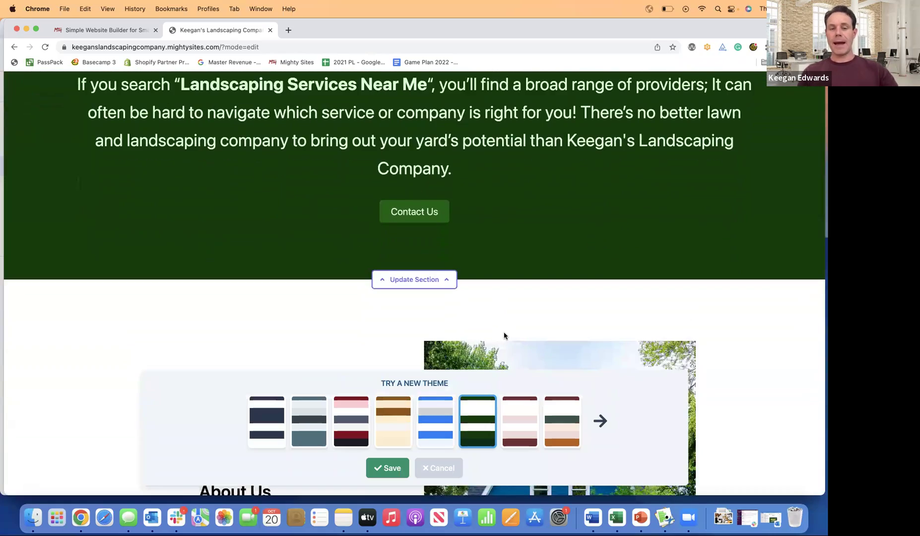
scroll(504, 336, down, 12)
scroll(504, 335, down, 10)
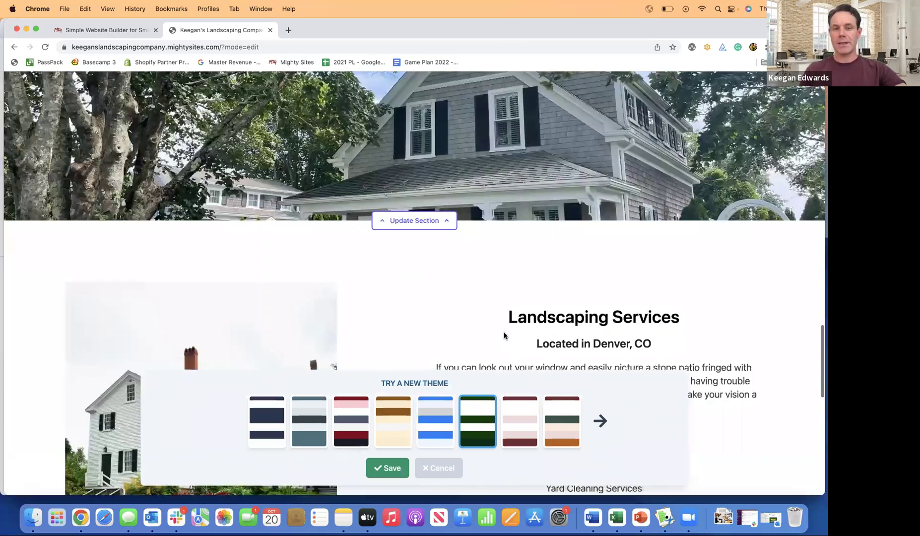
scroll(504, 335, up, 6)
scroll(504, 335, up, 20)
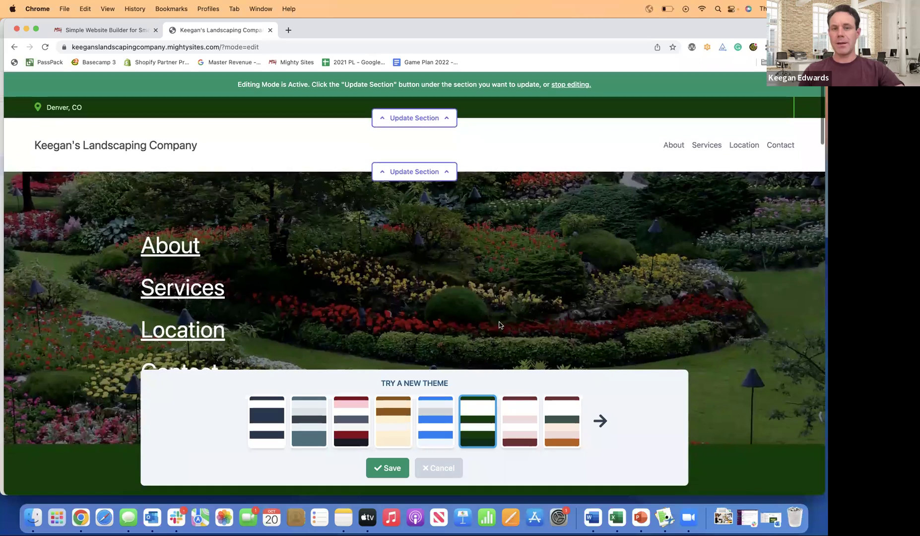
- Try the maroon-and-pink theme and the green-and-orange theme on the site's sections
click(519, 405)
scroll(511, 293, down, 10)
scroll(511, 295, up, 5)
click(558, 427)
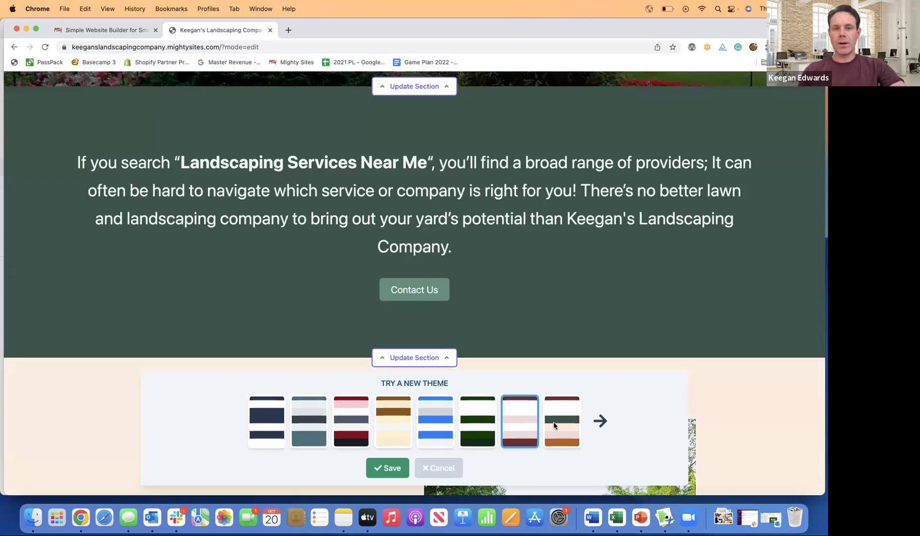
scroll(547, 311, up, 10)
scroll(547, 311, down, 20)
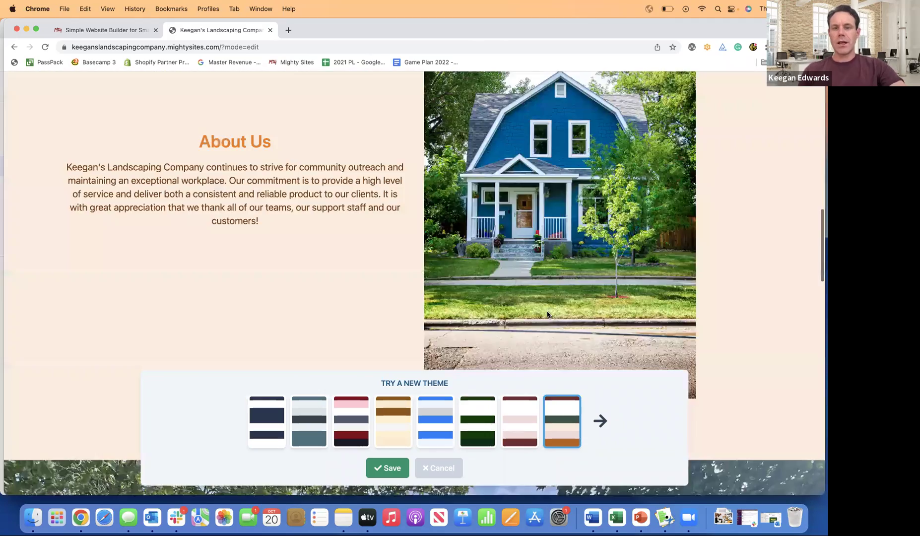
scroll(546, 311, up, 10)
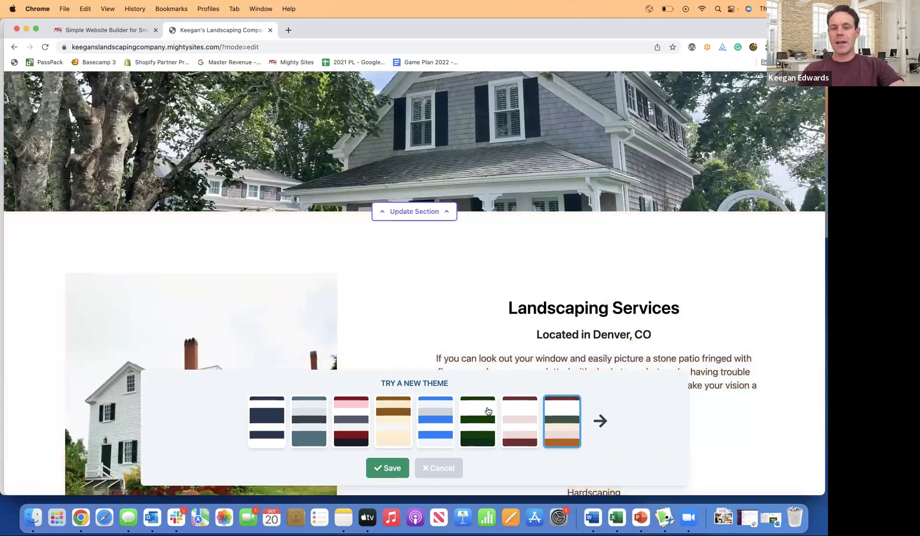
- Try the slate gray theme on the site and check for further theme choices
click(488, 411)
click(308, 420)
scroll(386, 278, up, 3)
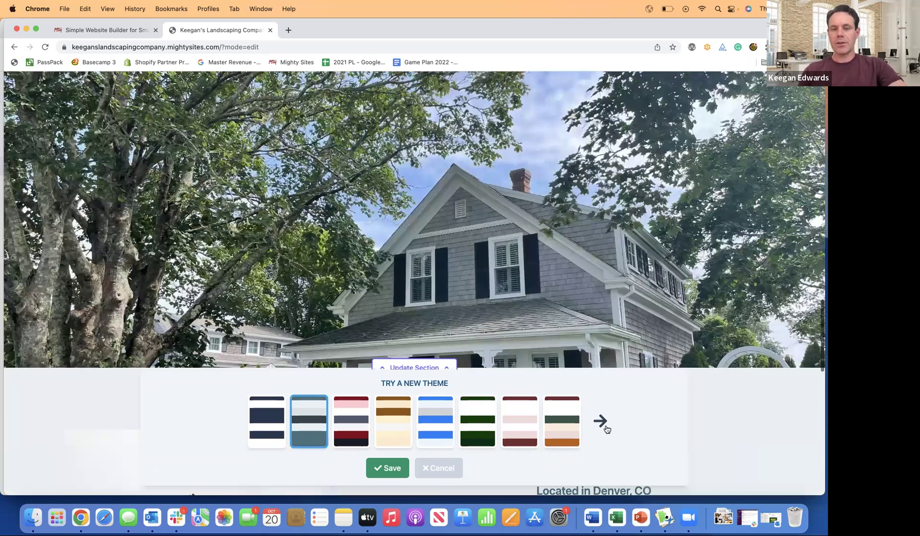
click(601, 422)
click(236, 417)
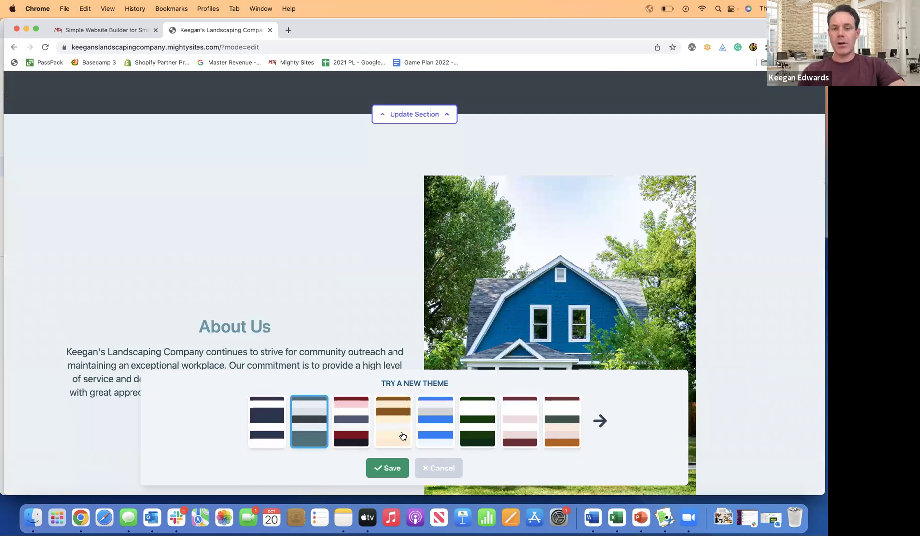
- Apply the dark green theme to the landscaping site and save it
click(478, 426)
click(377, 468)
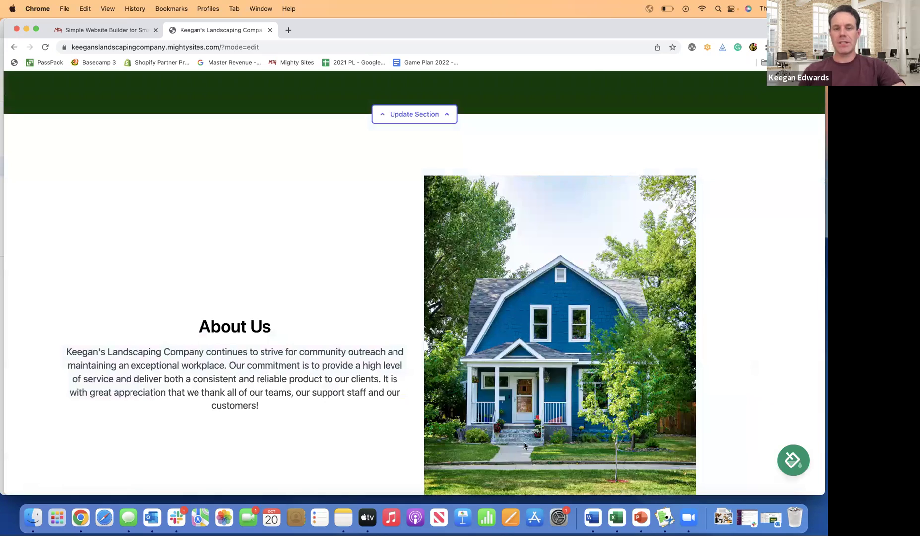
scroll(576, 405, up, 7)
scroll(576, 405, up, 5)
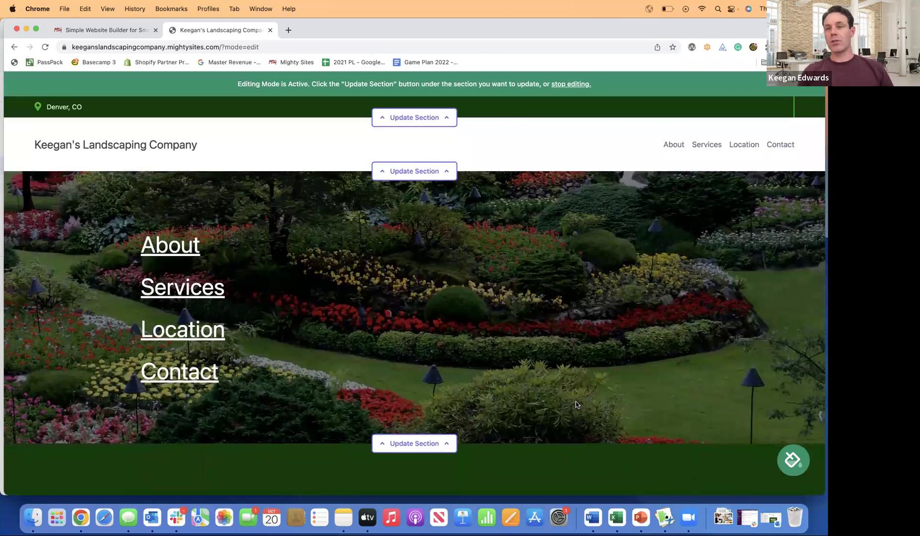
scroll(576, 404, down, 1)
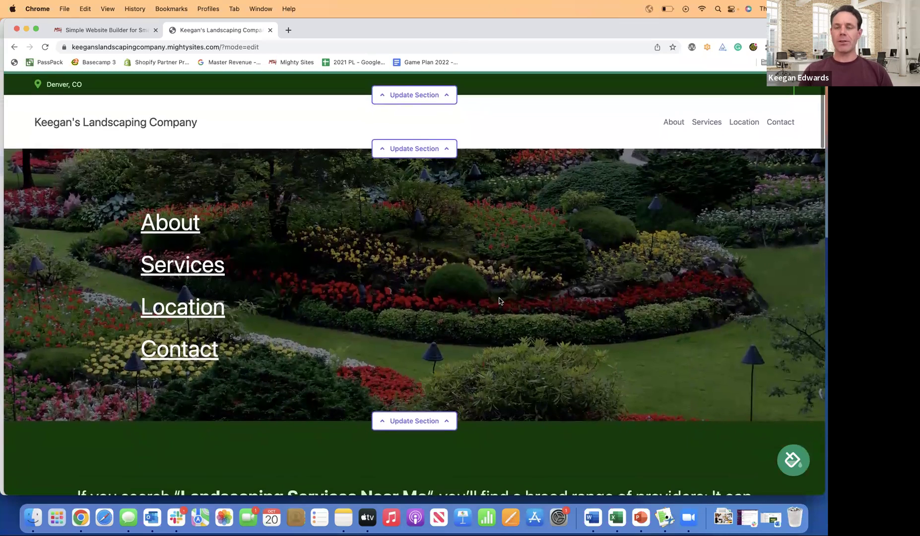
scroll(499, 301, up, 1)
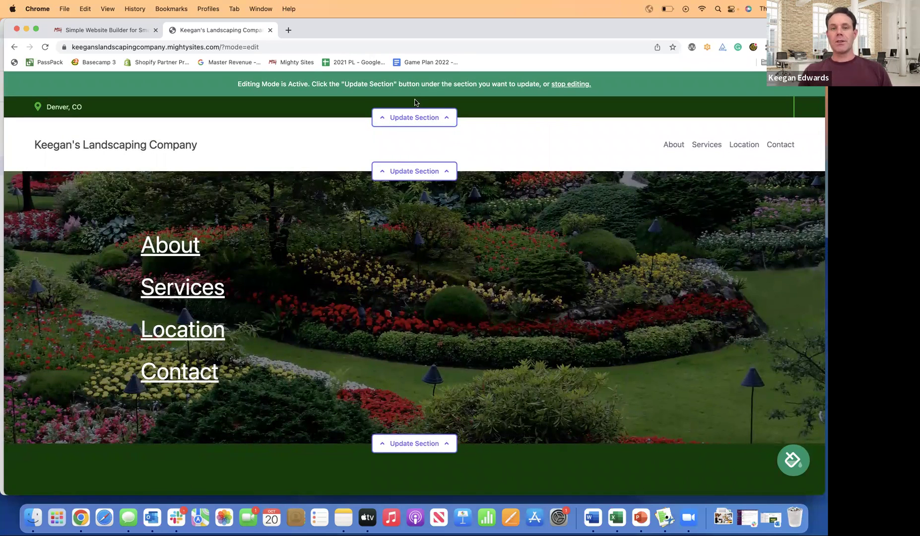
click(407, 117)
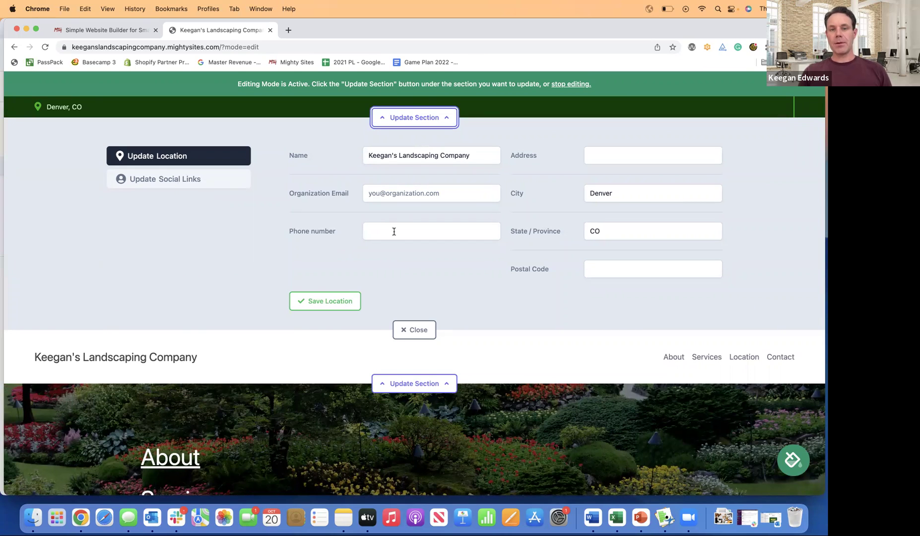
click(134, 180)
click(328, 186)
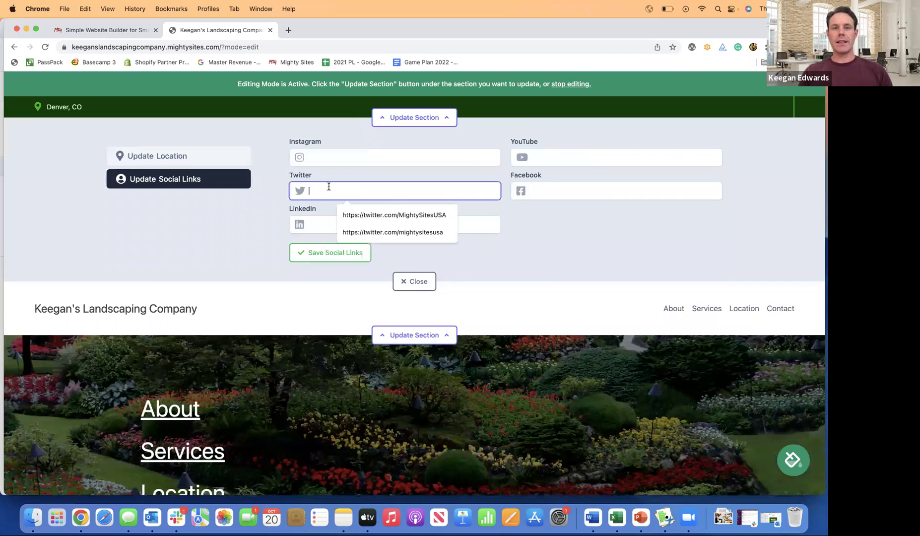
click(404, 215)
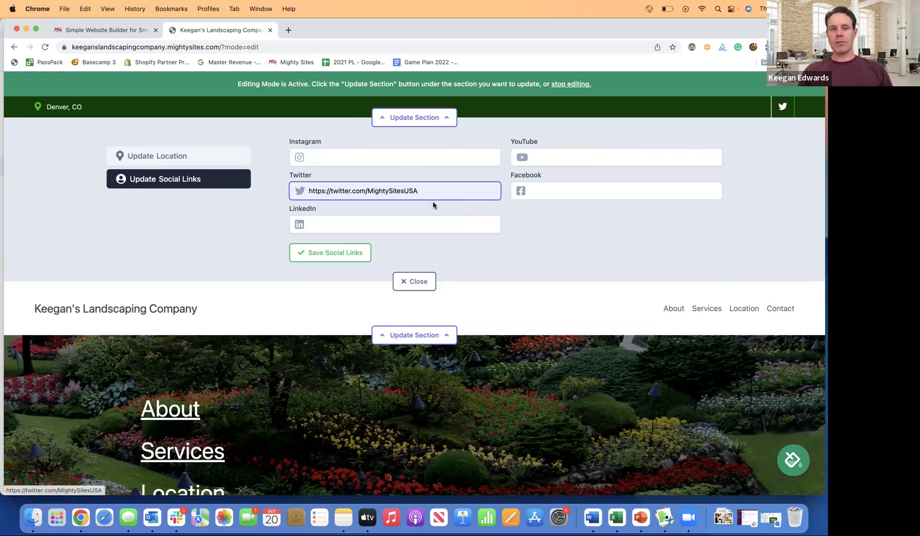
click(559, 192)
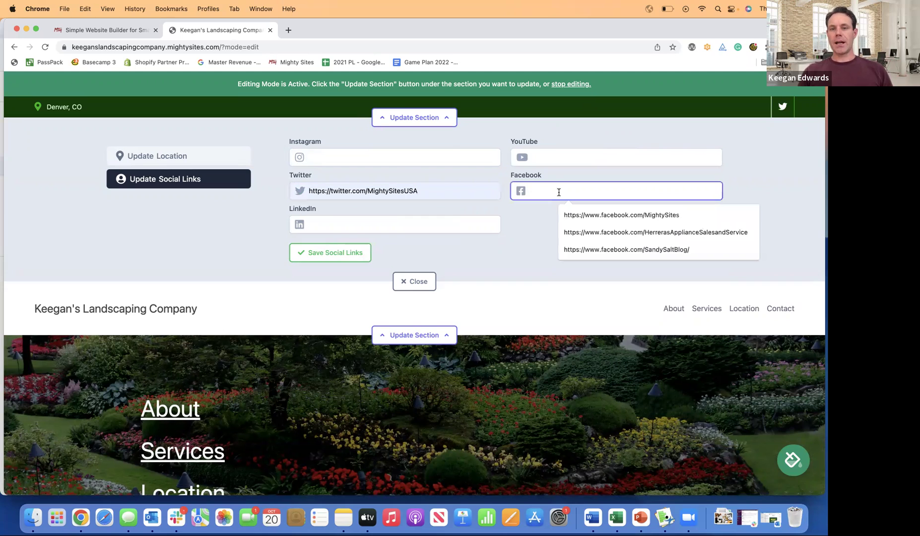
click(607, 221)
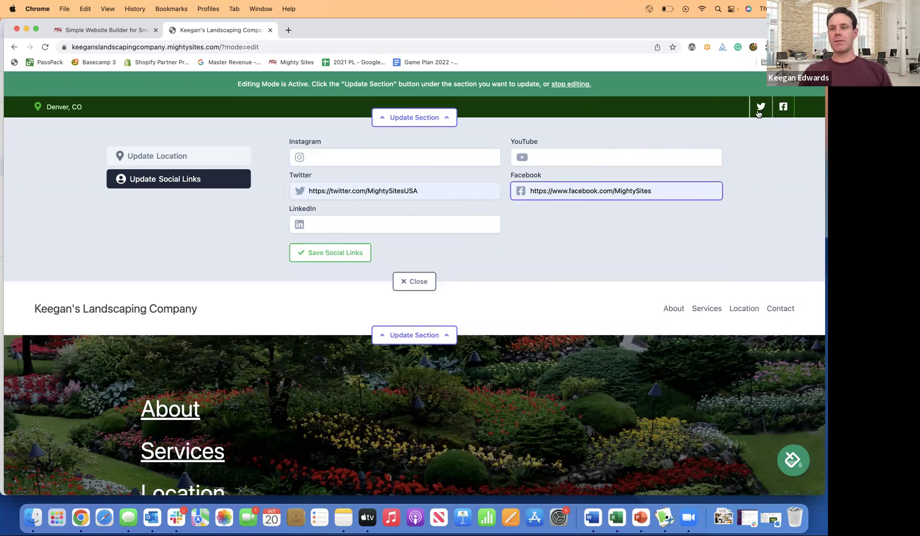
click(342, 251)
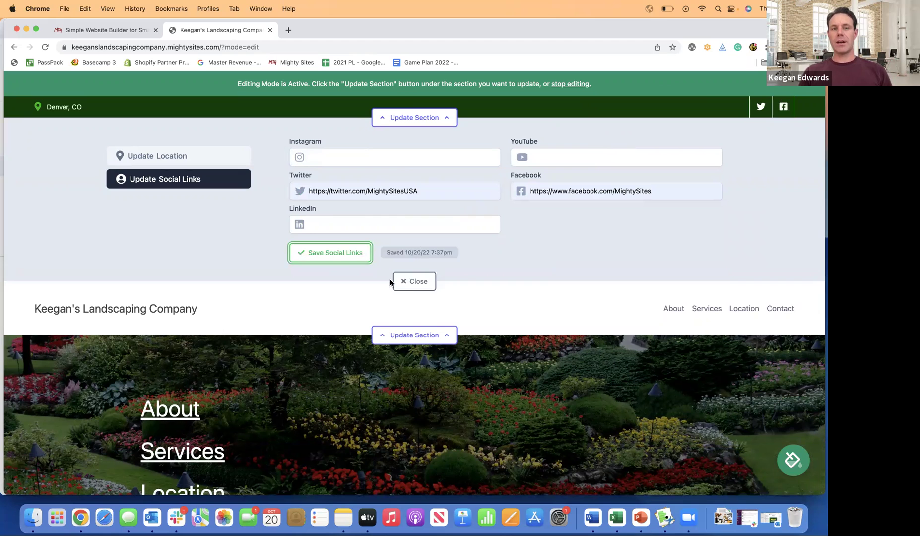
click(428, 278)
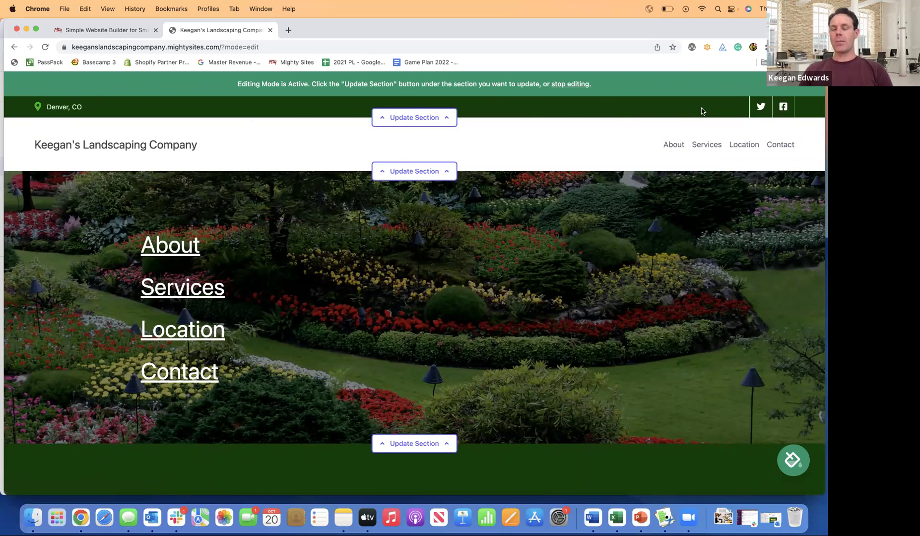
- Open the file chooser for the header section's logo and cancel it without choosing an image
click(391, 176)
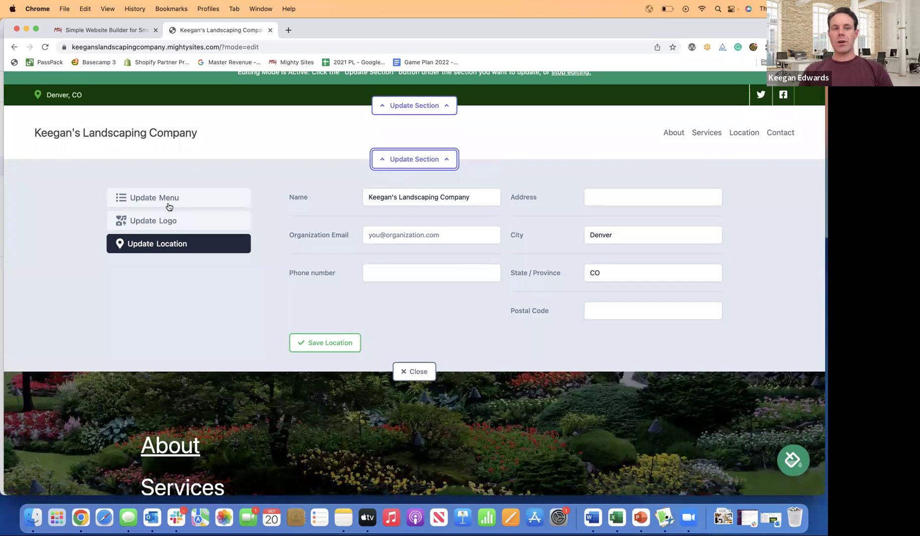
click(167, 221)
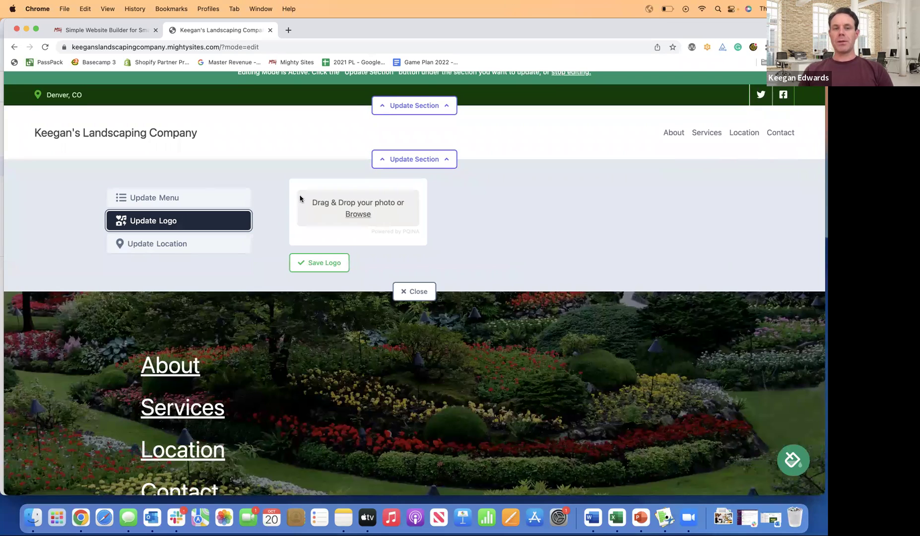
click(357, 215)
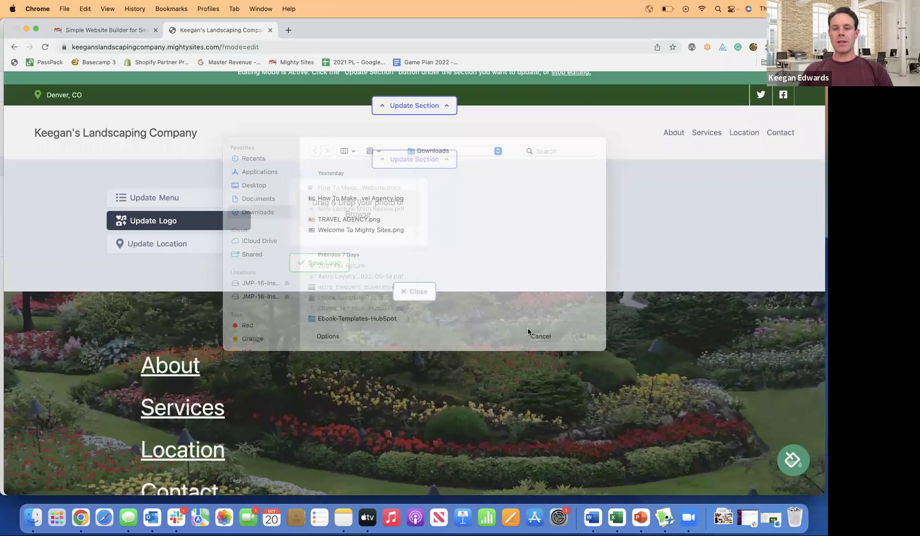
click(540, 350)
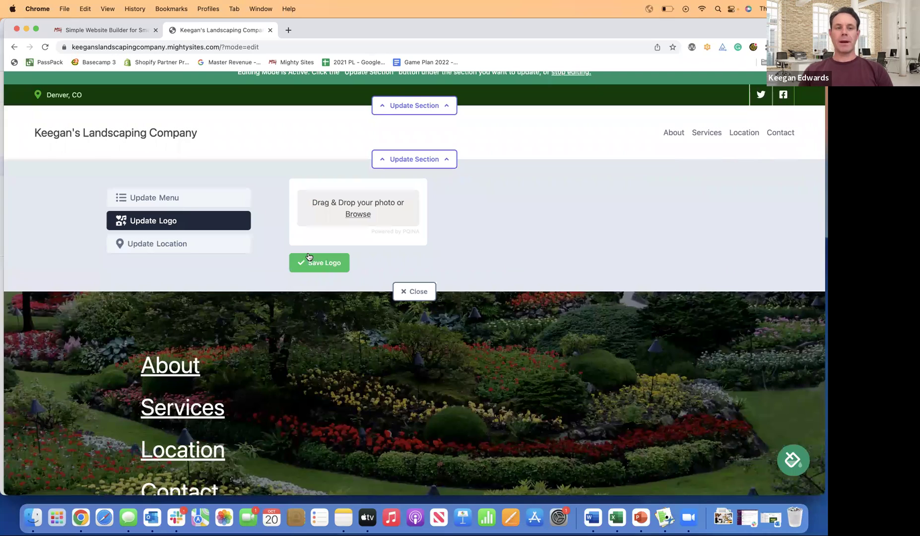
- Review the header section's menu and location settings, and save the menu with its existing items
click(196, 199)
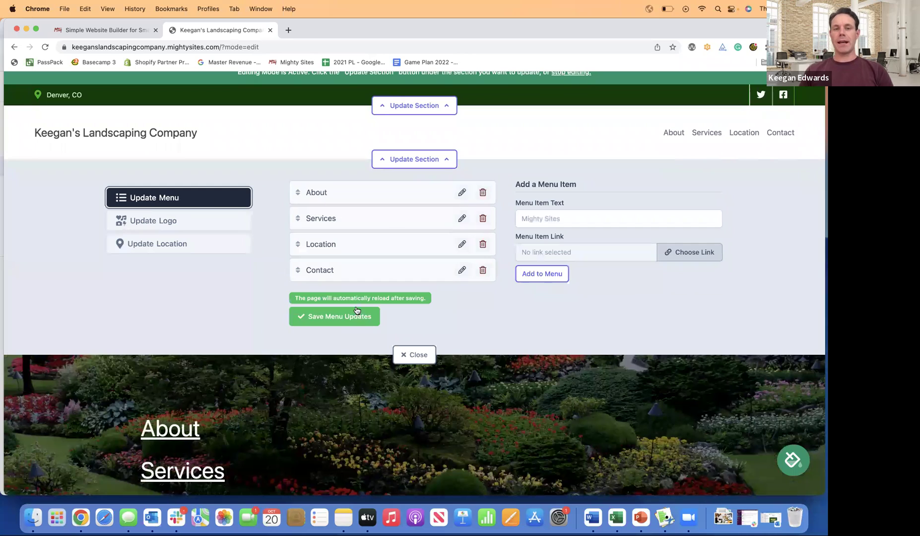
click(159, 243)
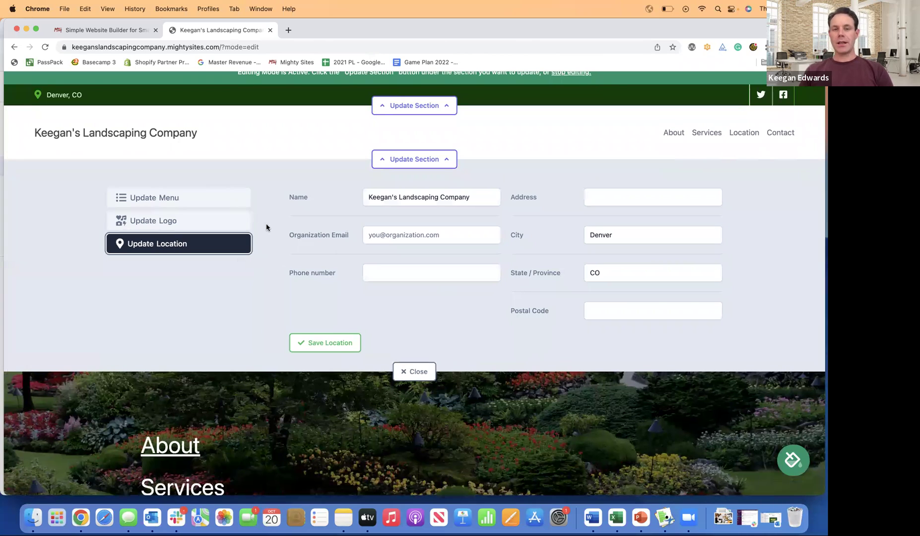
click(207, 200)
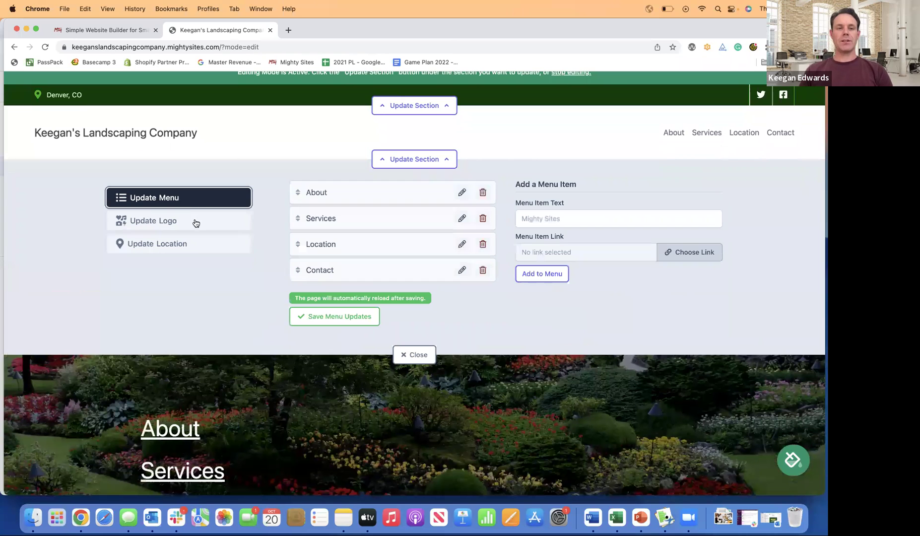
click(367, 321)
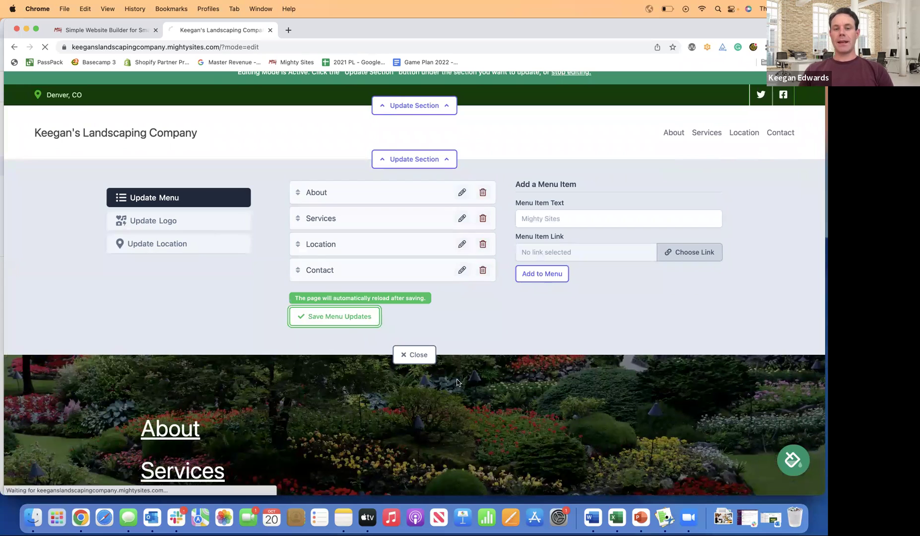
- Examine the menu and image settings of the garden-photo hero section and close its editor
scroll(412, 318, down, 5)
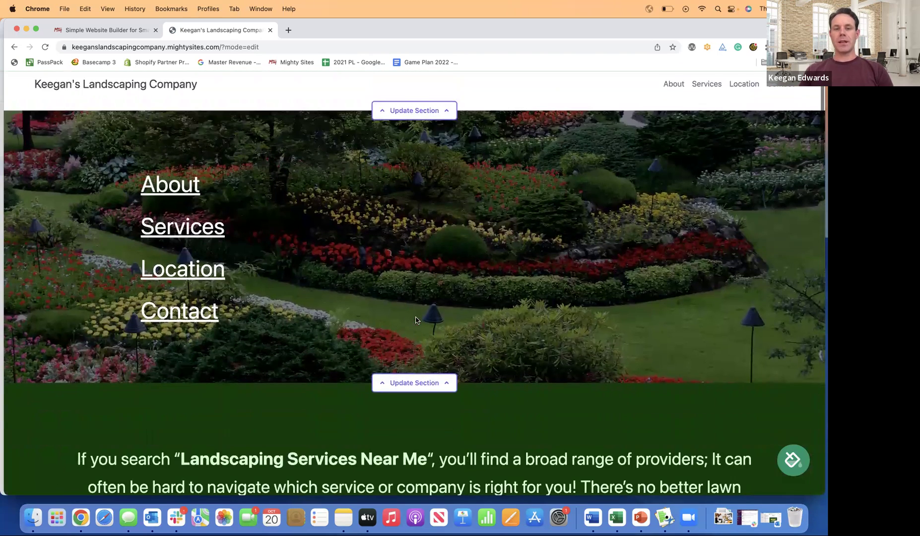
click(404, 295)
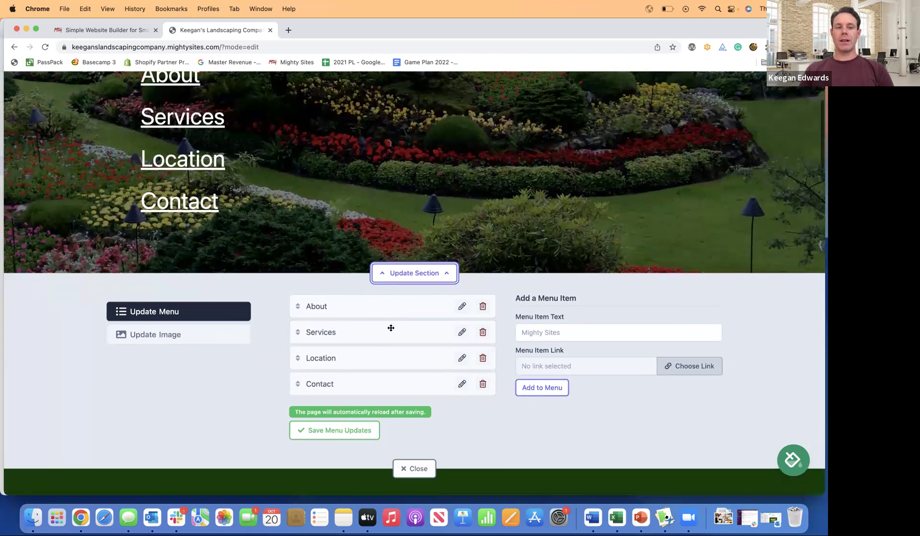
scroll(386, 171, up, 5)
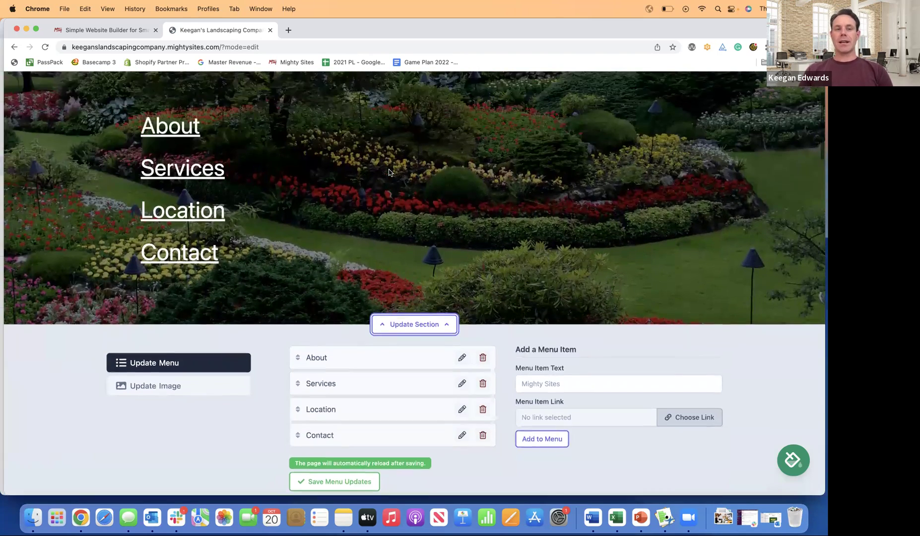
scroll(384, 216, down, 3)
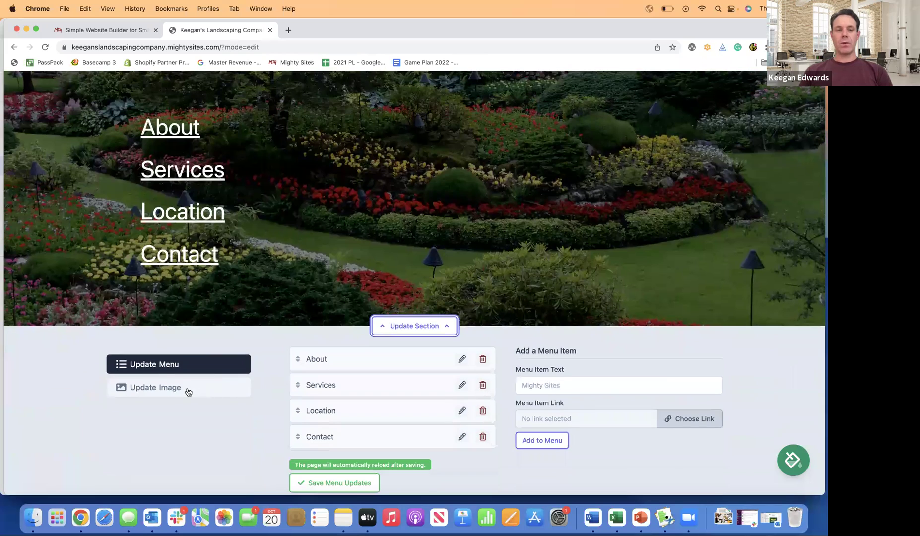
click(187, 390)
scroll(303, 285, down, 2)
click(195, 321)
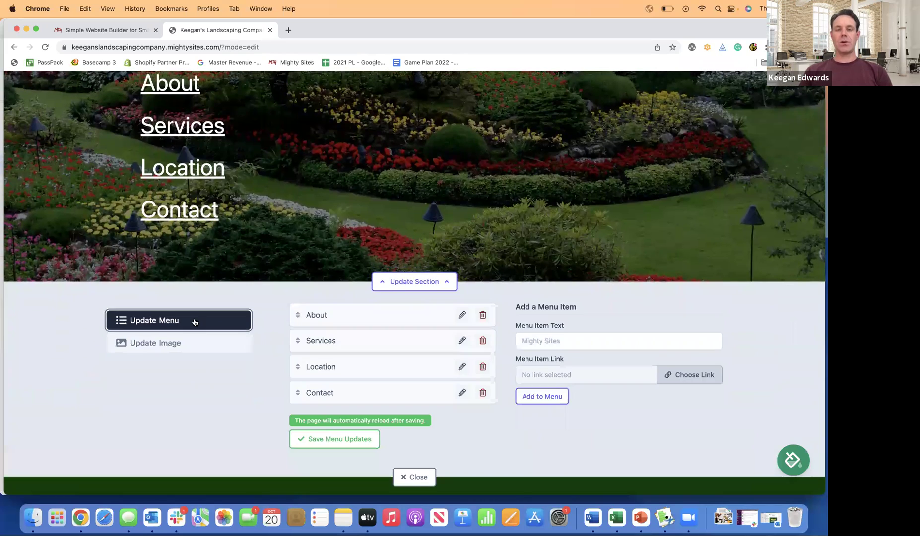
scroll(263, 163, up, 2)
scroll(348, 224, down, 8)
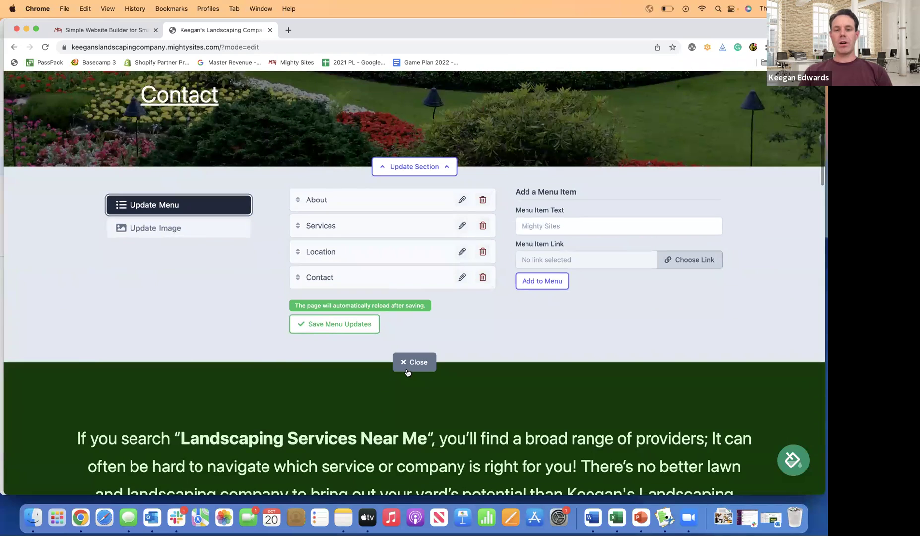
click(411, 362)
- Add the line "This landscaping company website template." below the existing copy of the green intro section
scroll(407, 372, down, 2)
click(413, 400)
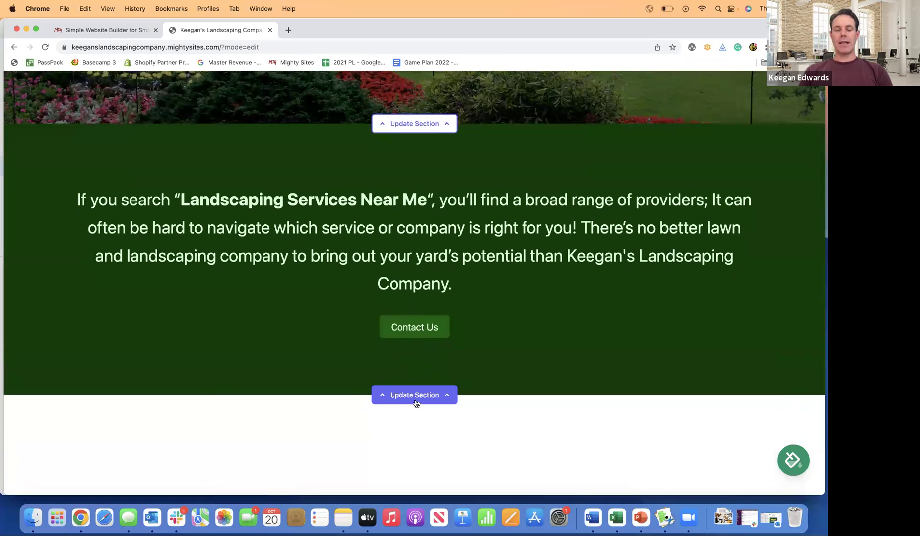
scroll(397, 392, down, 5)
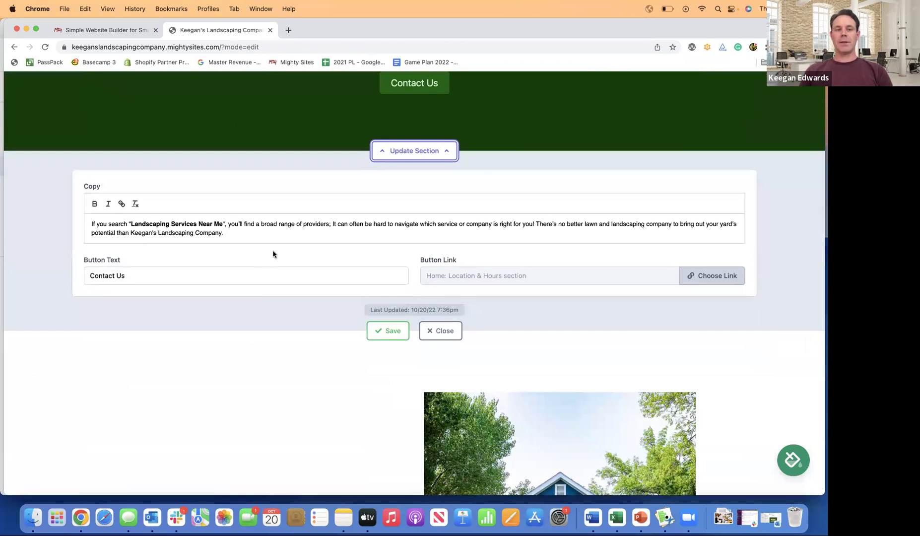
click(252, 231)
key(Return)
text(This land)
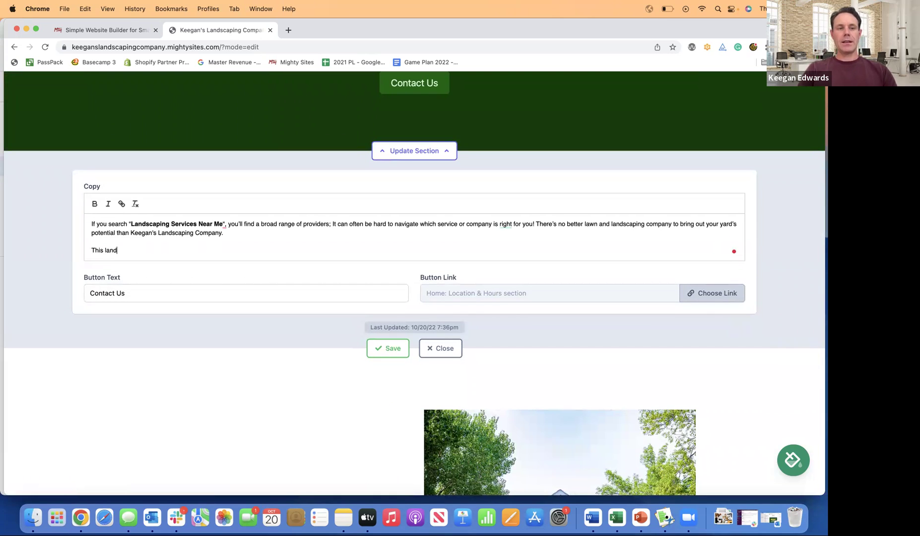
text(scaping company website template.)
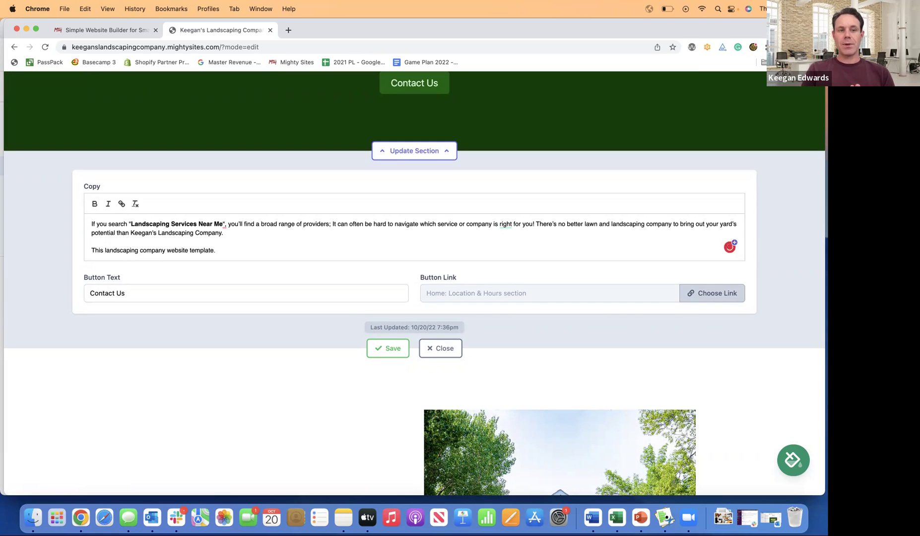
scroll(325, 170, up, 3)
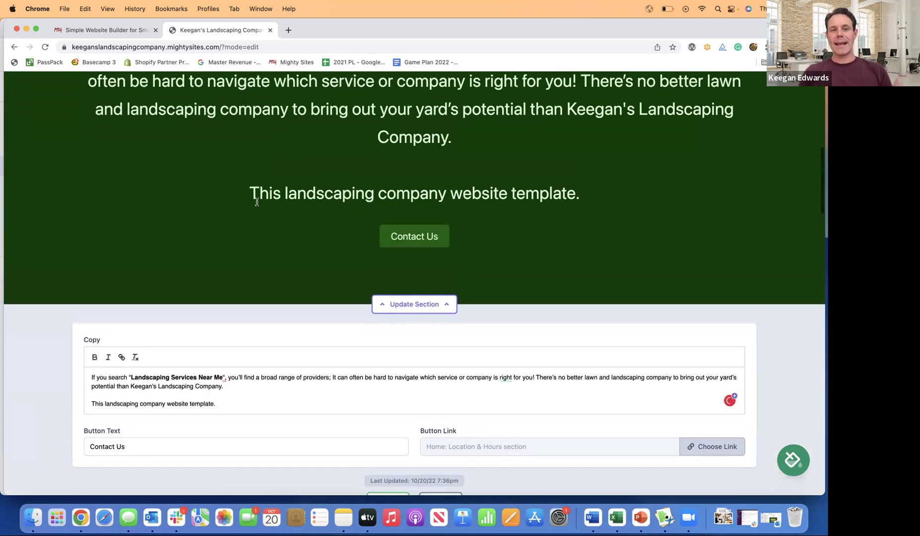
- Try bold and italic on the added line, return it to plain text, and close the intro section's editor
scroll(330, 305, down, 2)
drag(218, 303, 87, 301)
click(94, 256)
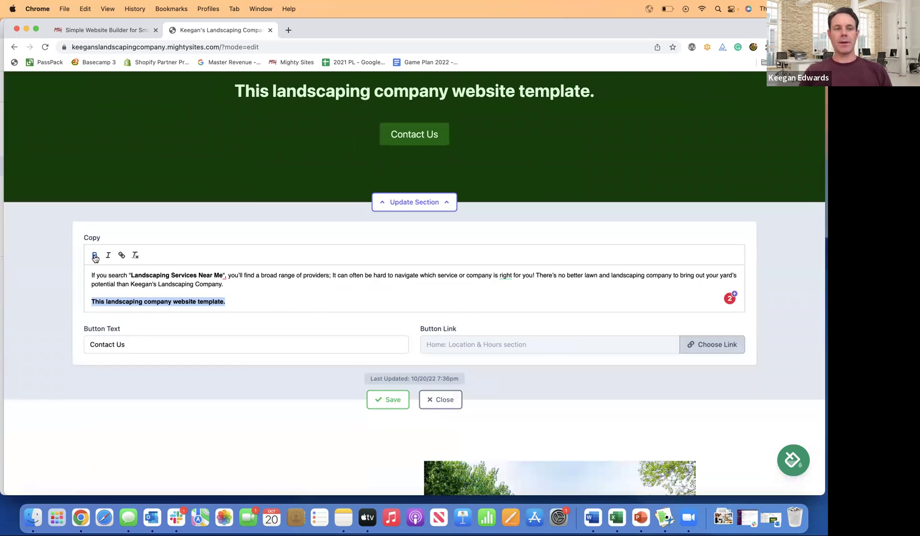
click(109, 256)
click(110, 256)
click(94, 255)
click(261, 308)
drag(261, 308, 72, 304)
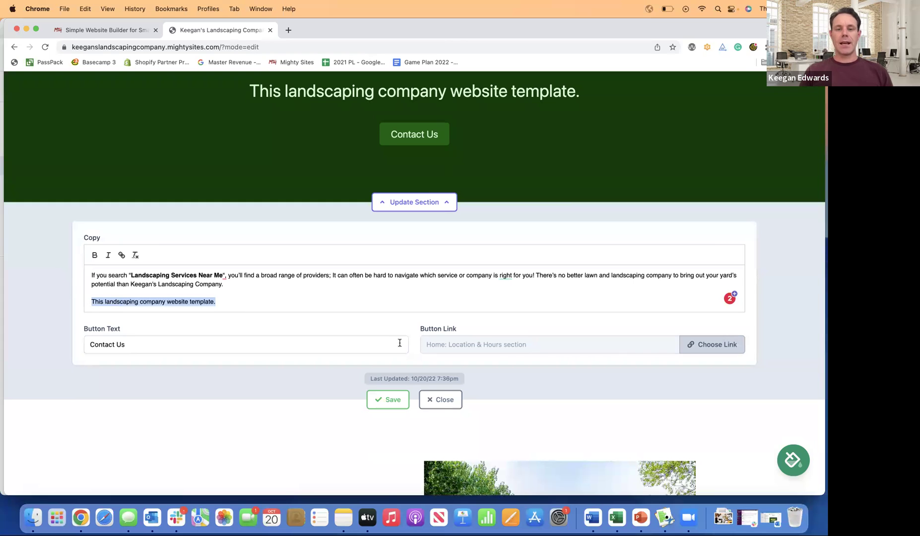
click(443, 399)
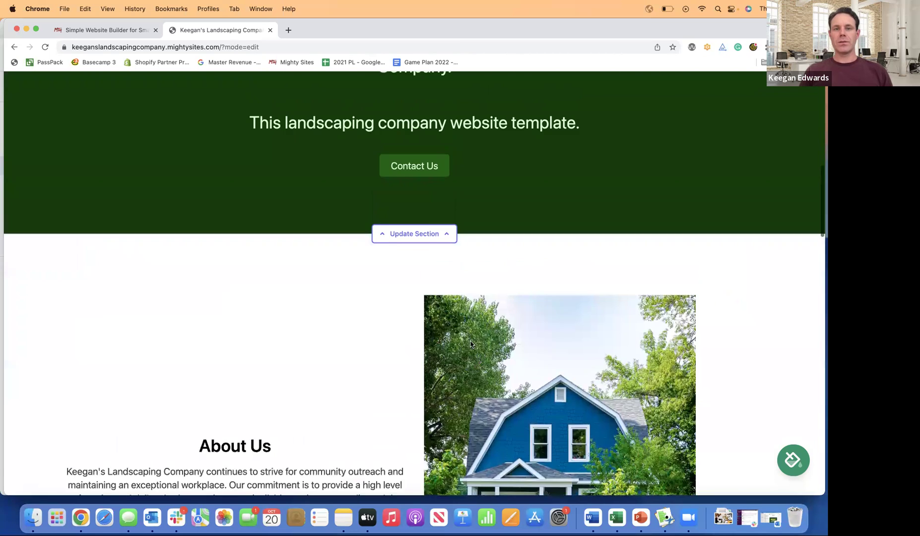
- Reopen the green intro section for editing and delete the line "This landscaping company website template." from its copy
scroll(370, 417, up, 5)
scroll(438, 354, down, 2)
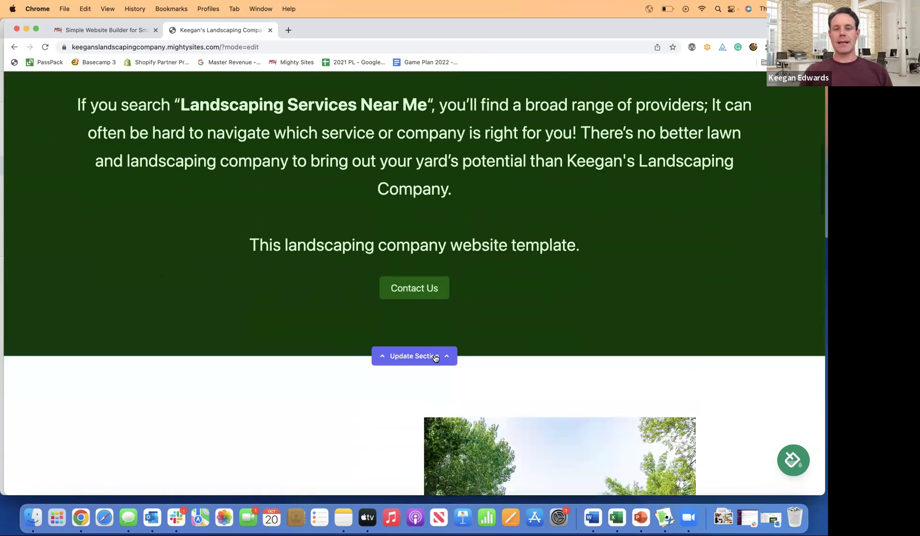
click(437, 354)
click(244, 286)
drag(245, 286, 83, 286)
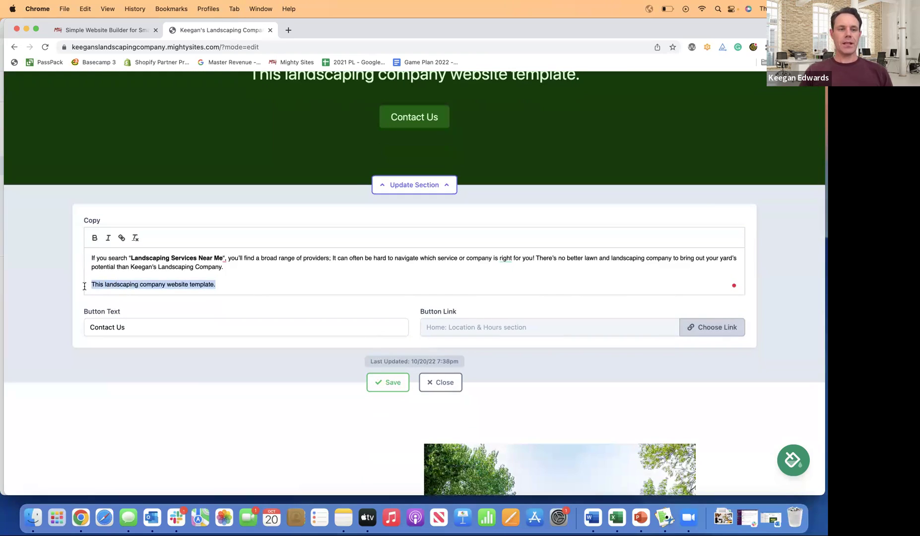
key(BackSpace)
key(BackSpace)
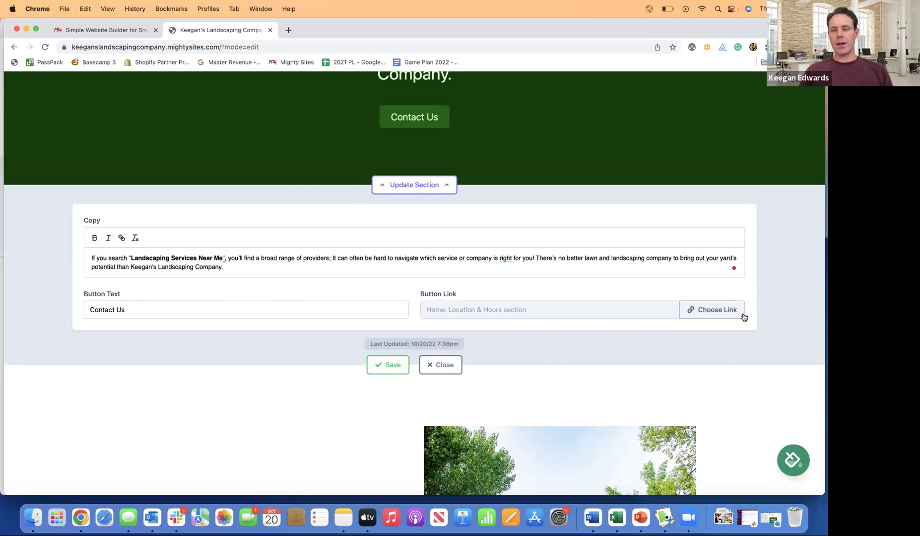
- Change the Contact Us button's link in the green intro section to the Click to Call action
click(713, 313)
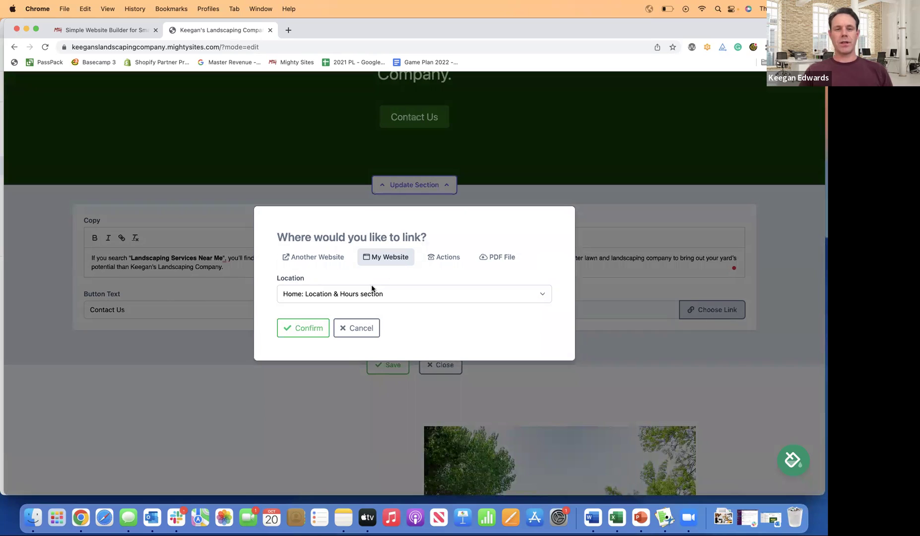
click(449, 258)
click(404, 254)
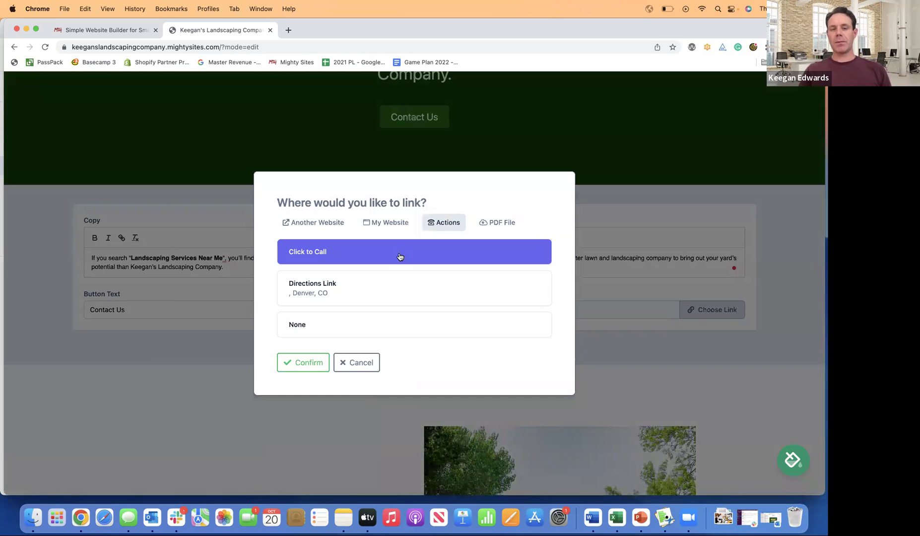
click(312, 363)
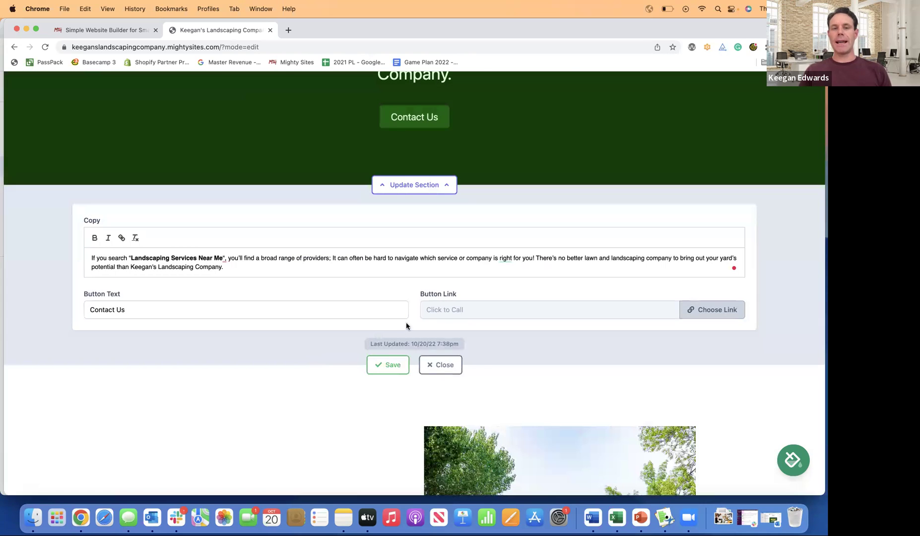
scroll(475, 175, up, 2)
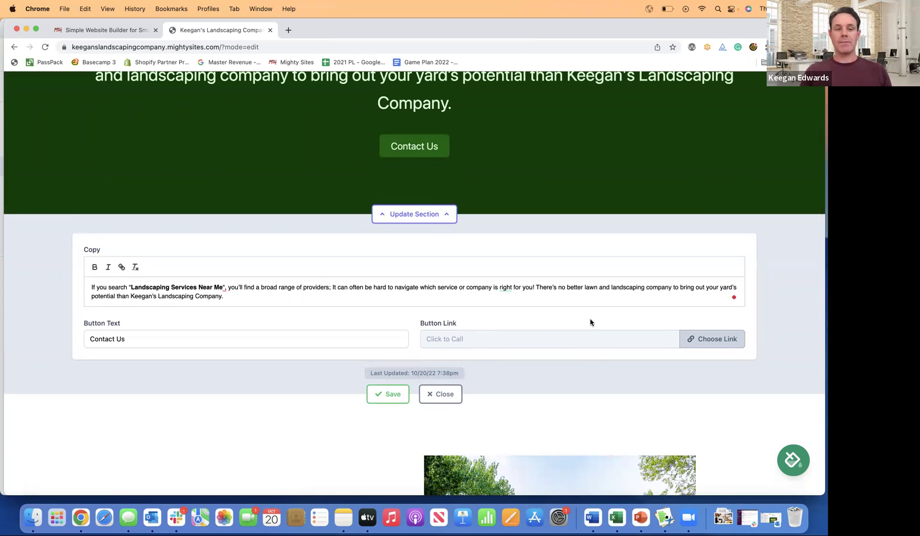
- Review the website, own-page, action and PDF link options without changing the button link, and save and close the intro section's editor
click(724, 348)
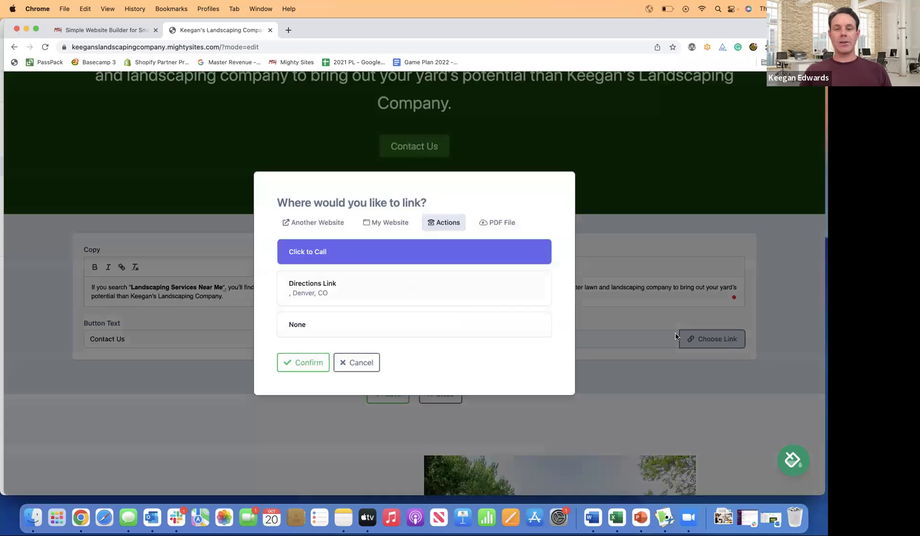
click(317, 218)
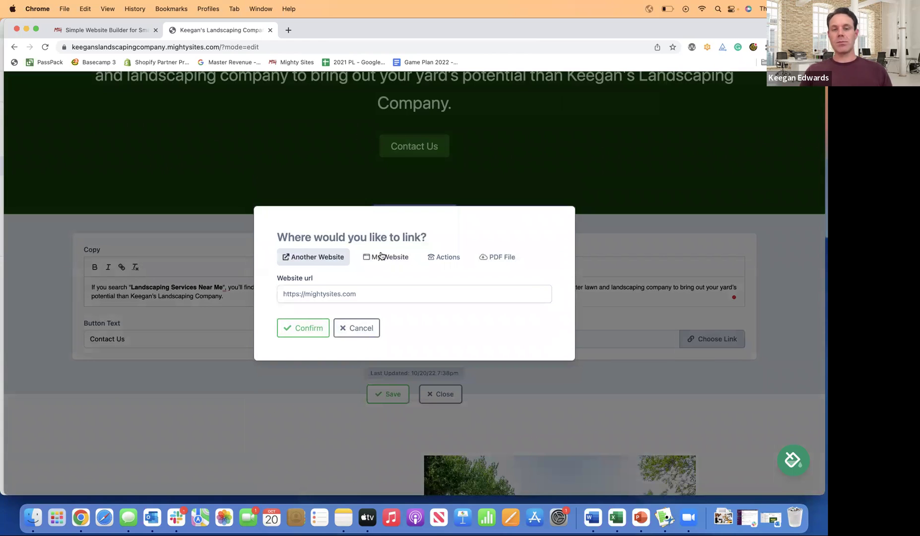
click(381, 255)
click(445, 258)
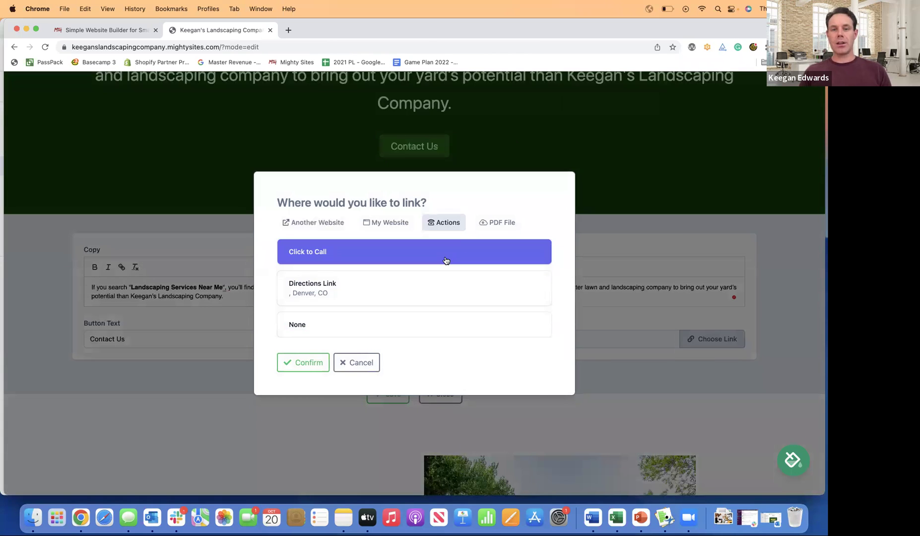
click(502, 222)
click(356, 325)
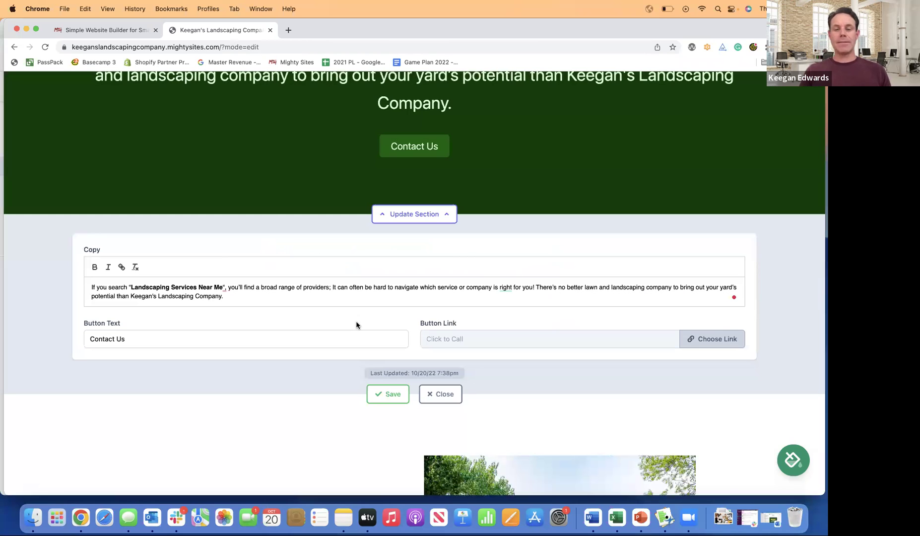
click(408, 392)
click(441, 394)
- Review the whole page, from About Us and Landscaping Services to the Denver location and footer, and return to the header
scroll(448, 396, down, 8)
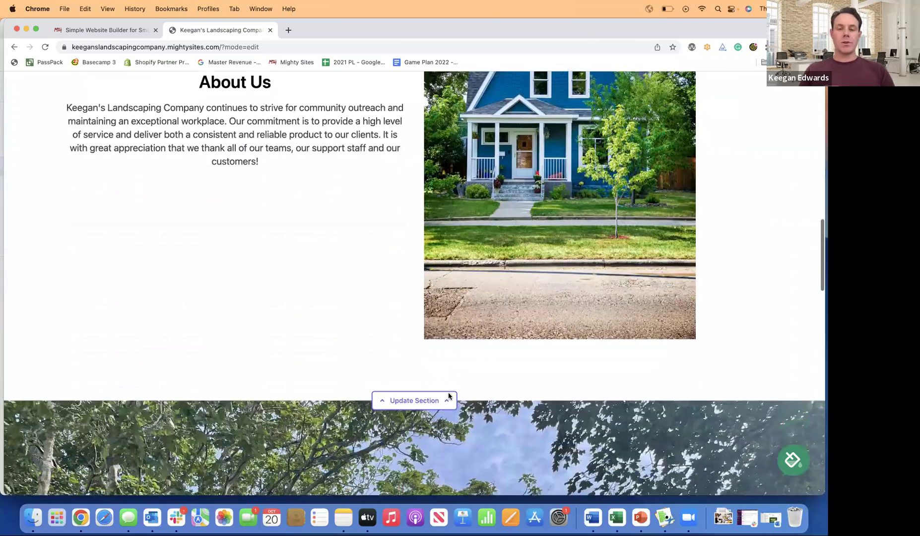
scroll(449, 395, down, 6)
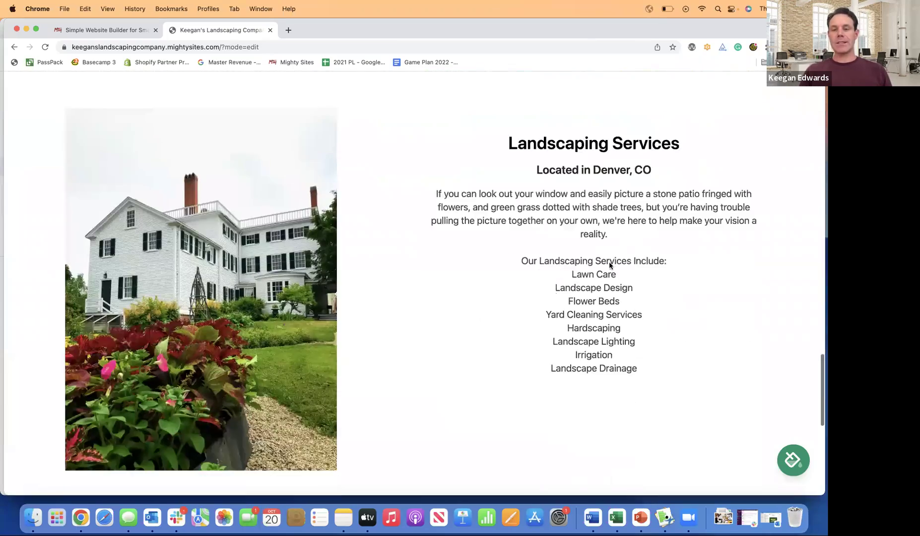
scroll(596, 298, down, 3)
scroll(585, 323, up, 2)
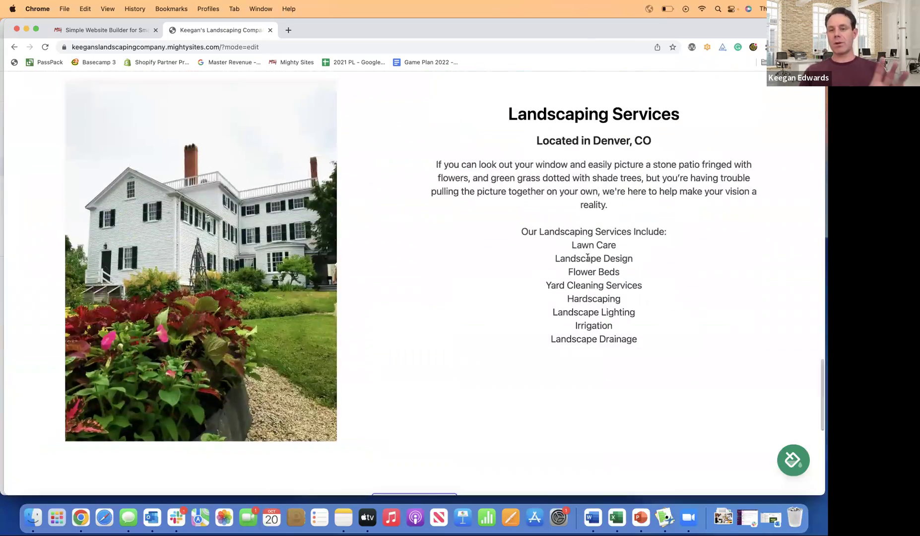
scroll(588, 257, down, 10)
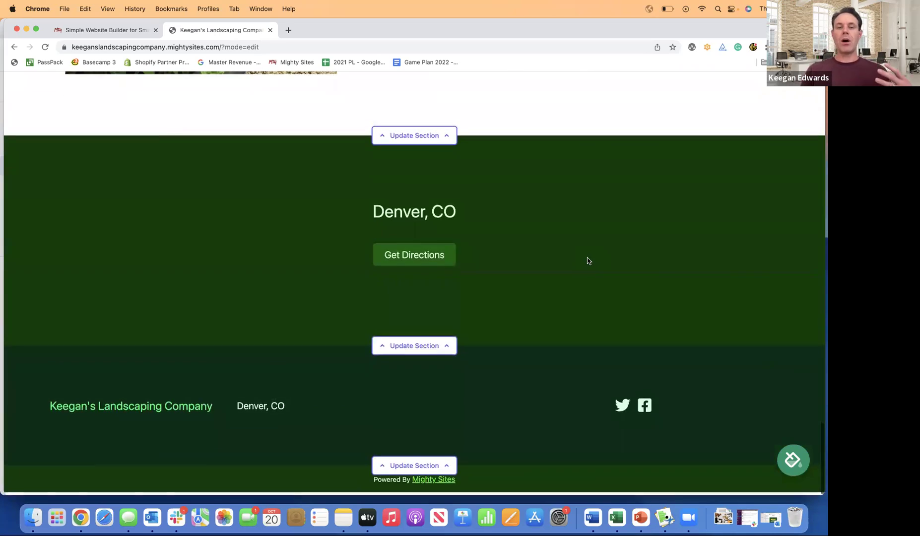
scroll(587, 260, up, 1)
scroll(588, 261, up, 15)
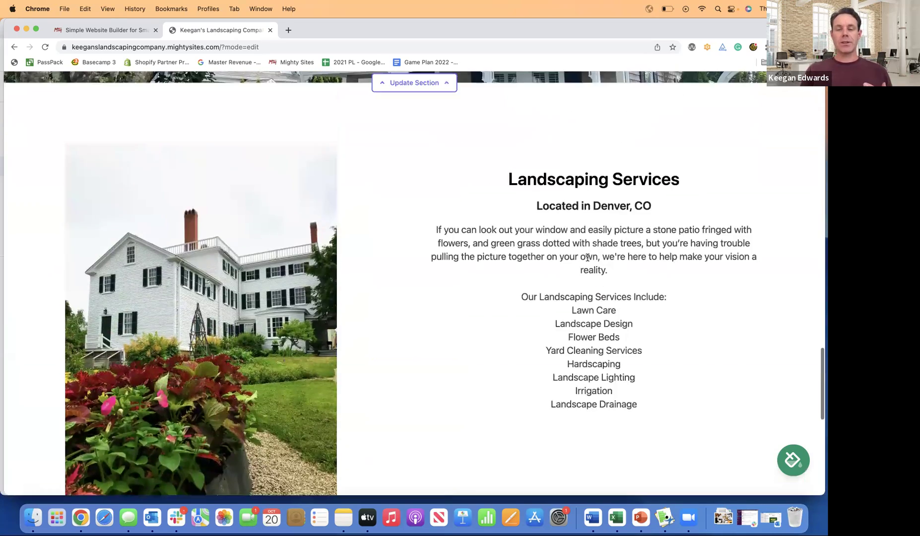
scroll(587, 260, up, 20)
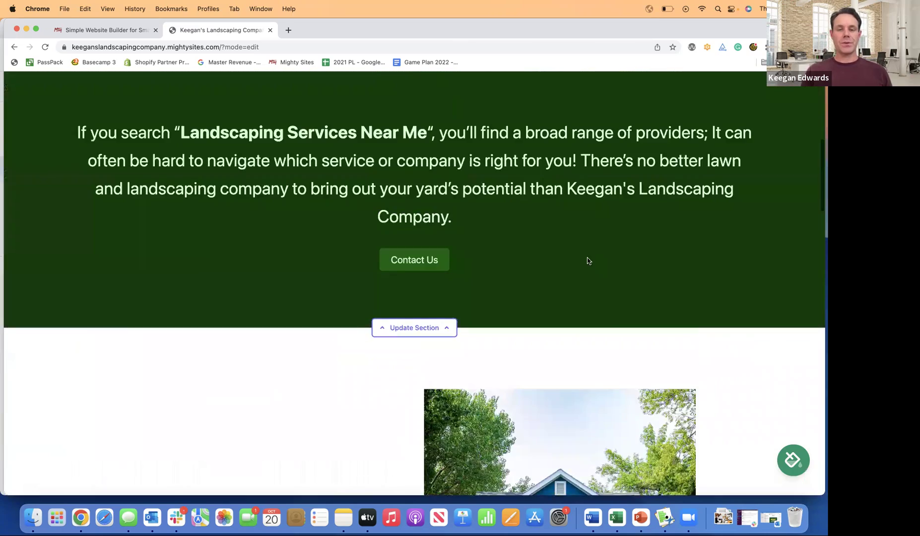
scroll(588, 260, up, 3)
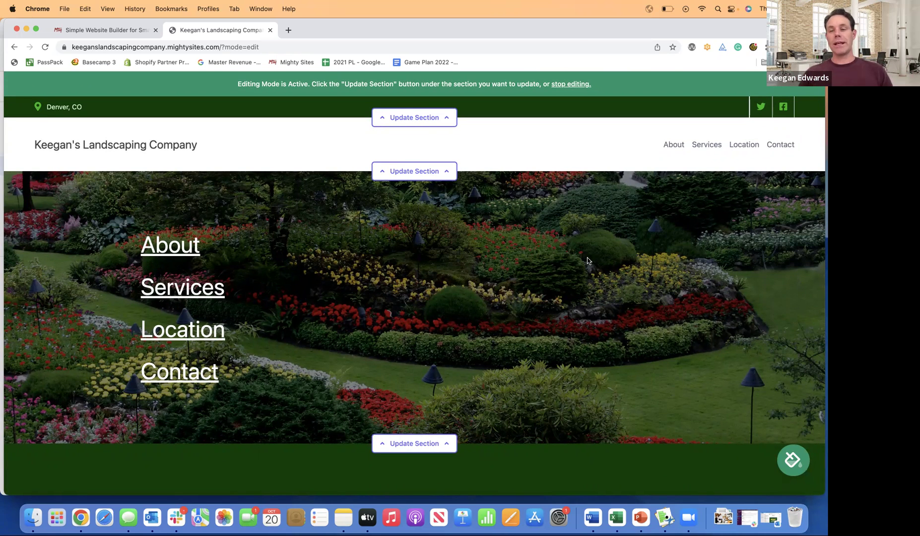
scroll(588, 261, down, 15)
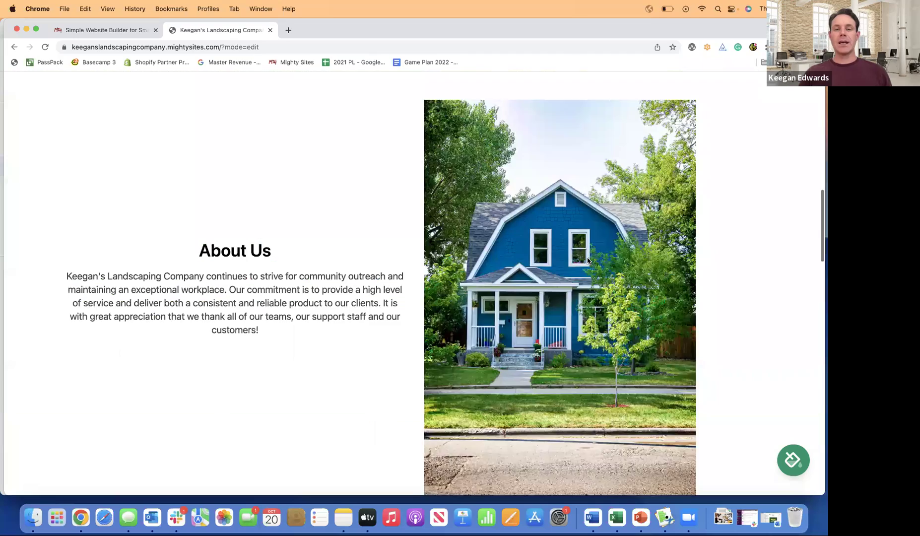
scroll(588, 261, down, 6)
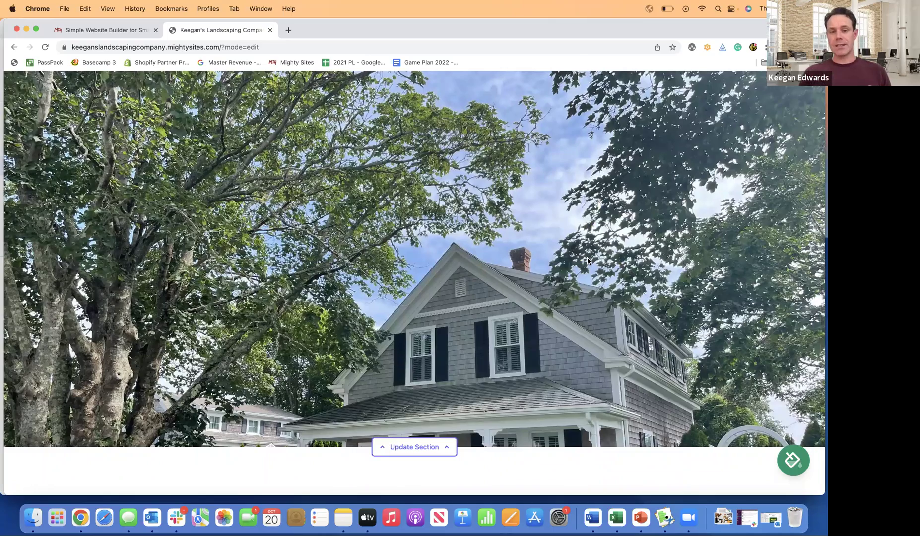
scroll(587, 261, down, 10)
scroll(587, 258, up, 8)
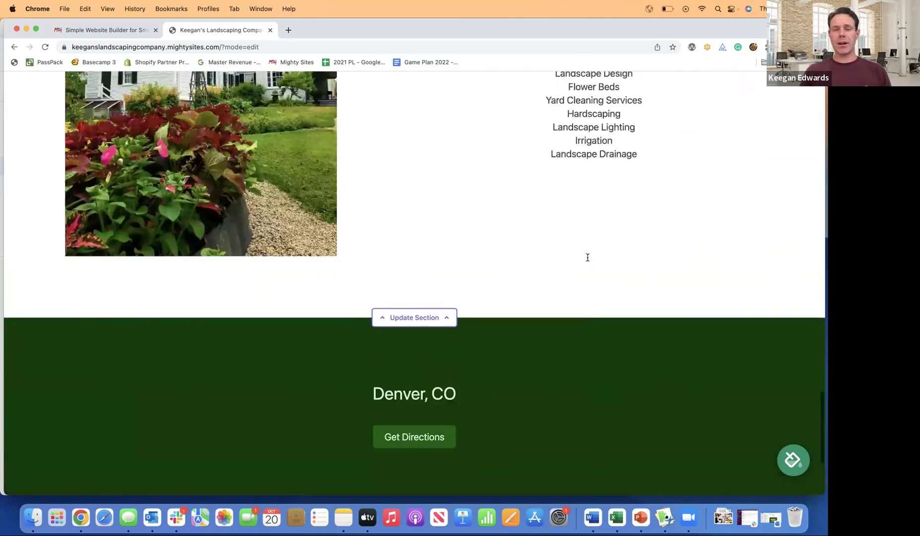
scroll(587, 257, up, 15)
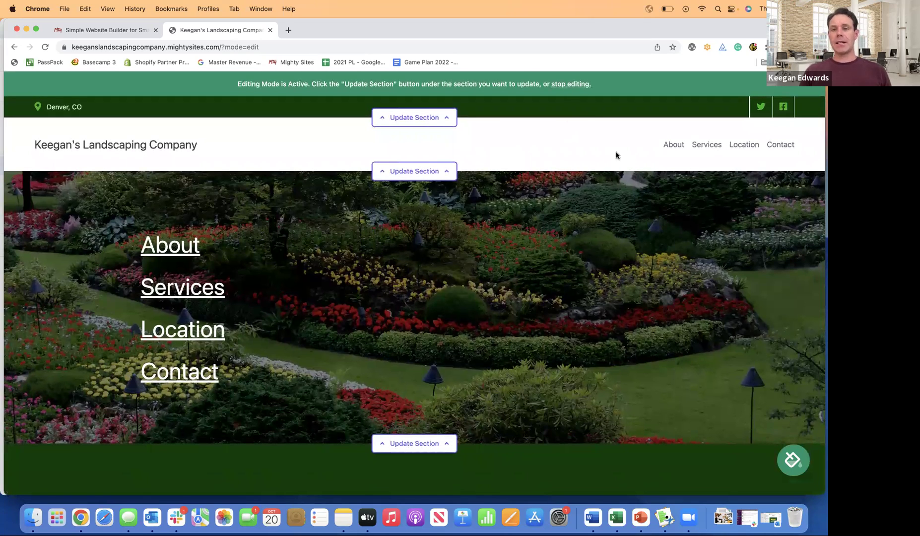
- Stop editing the site and open its dashboard to review the website, domain, leads, social link and location options
click(568, 84)
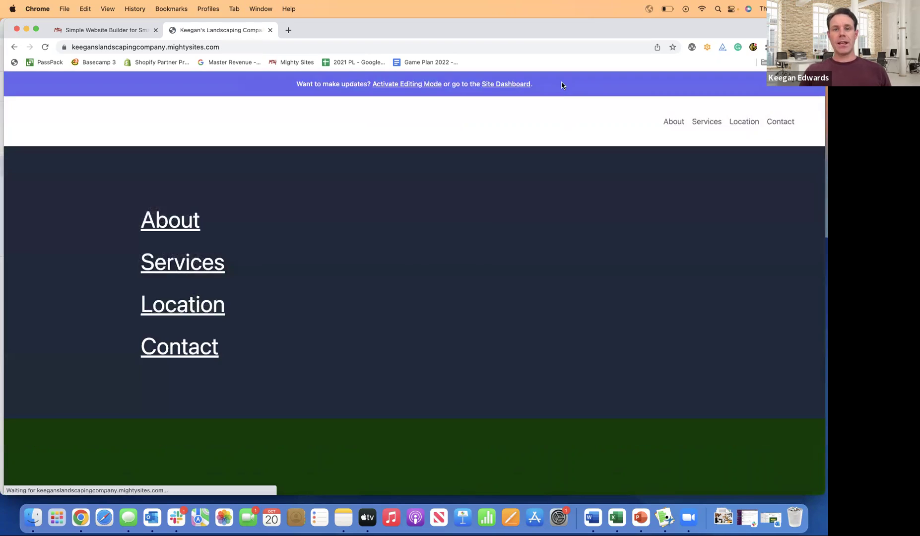
click(498, 88)
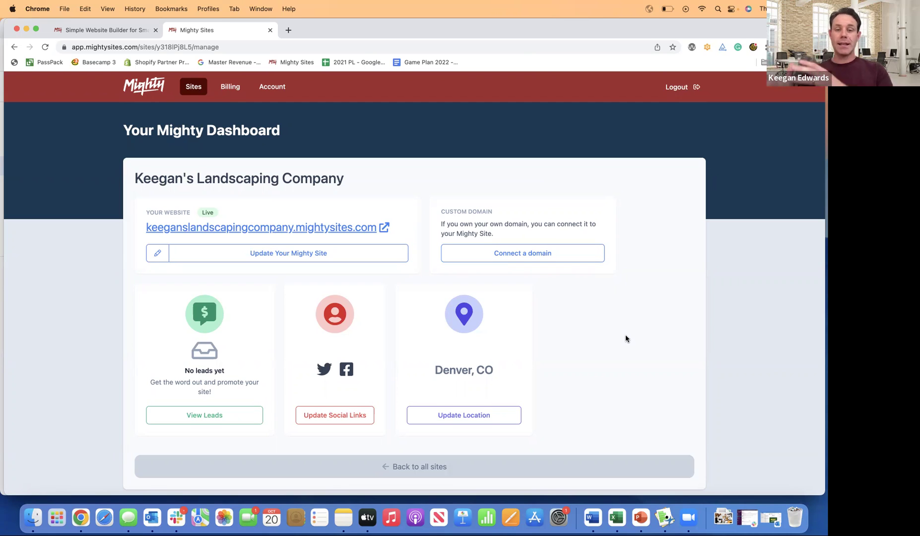
scroll(531, 312, down, 2)
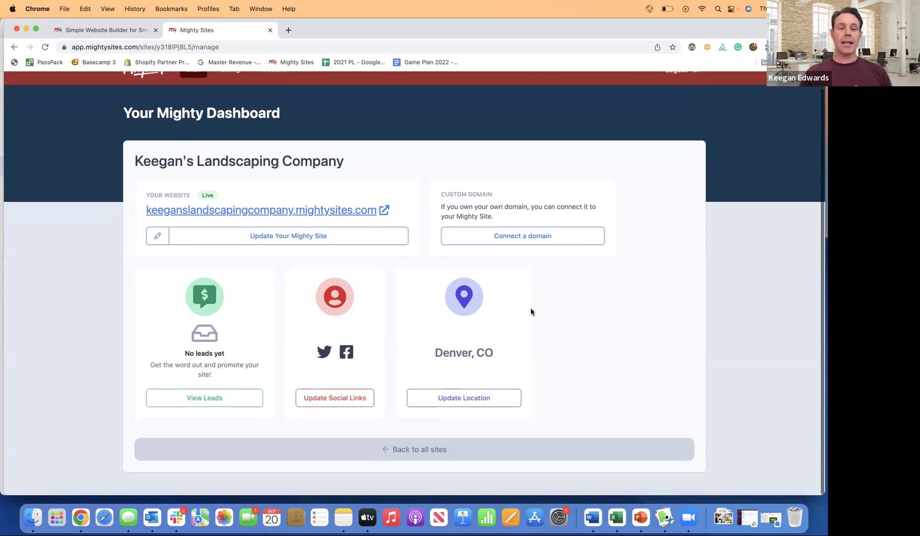
scroll(380, 268, up, 2)
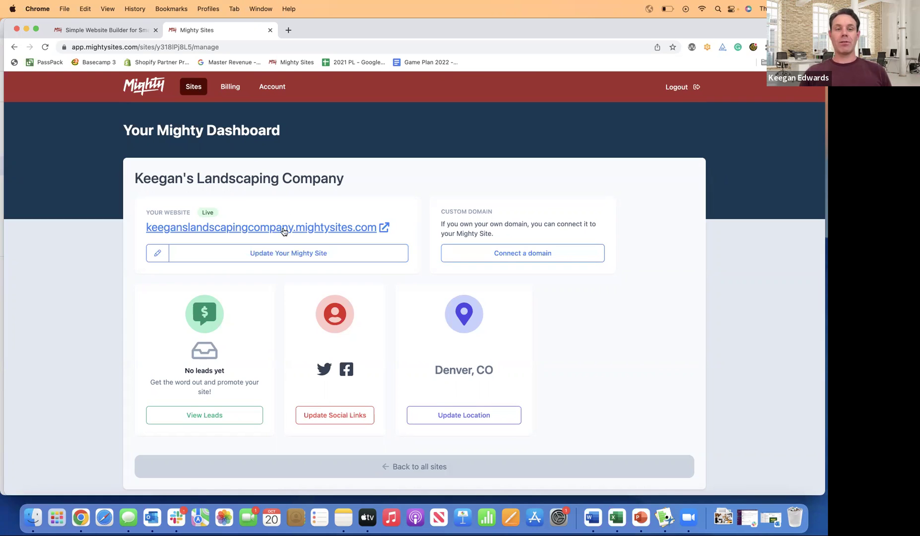
- Reopen the site in editing mode from the dashboard, stop editing, and return to the site dashboard
click(285, 255)
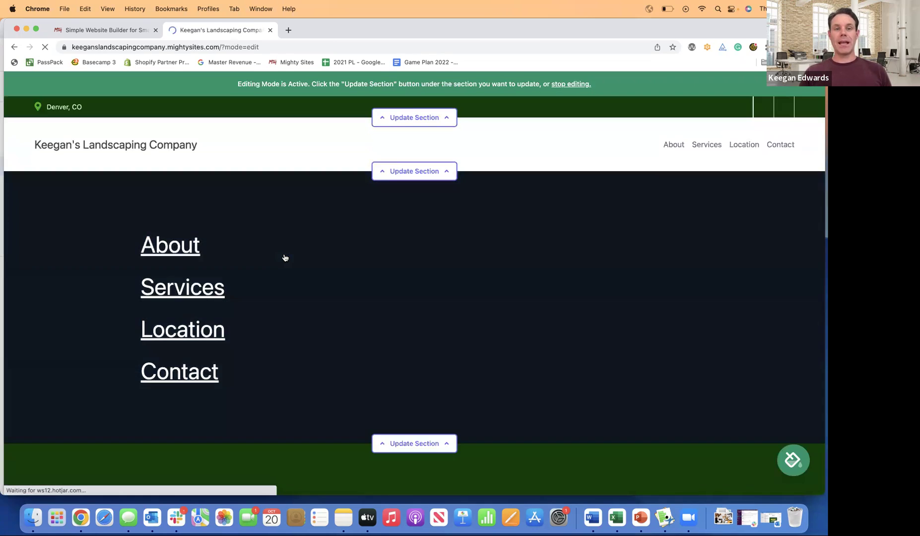
scroll(478, 285, down, 1)
scroll(478, 286, up, 1)
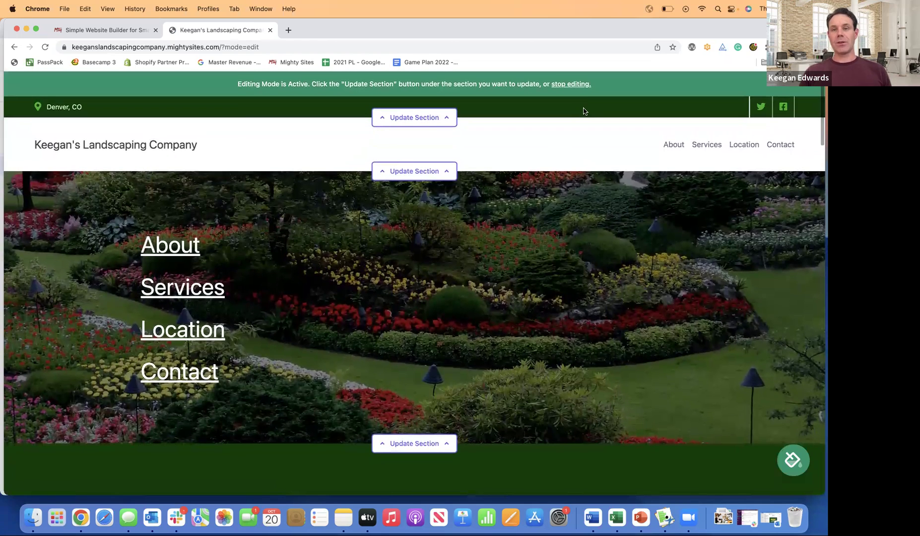
click(572, 84)
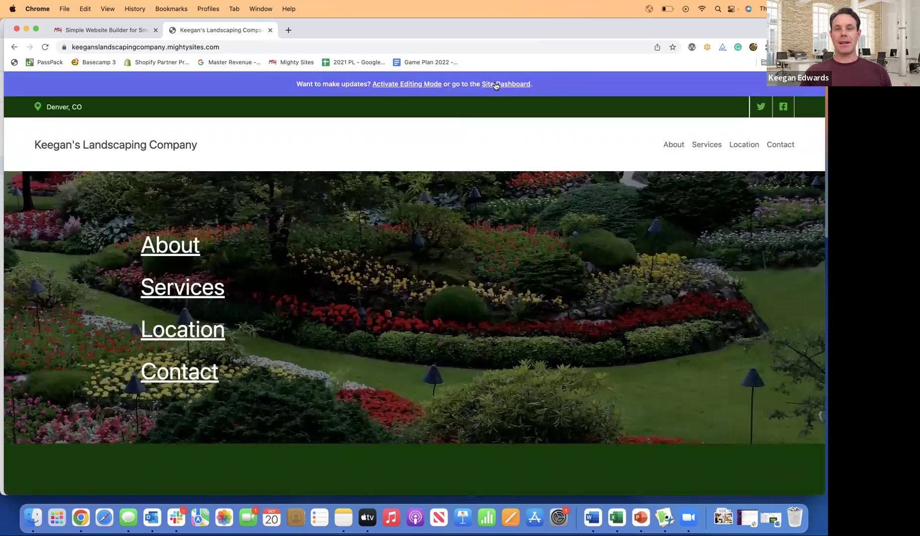
click(502, 85)
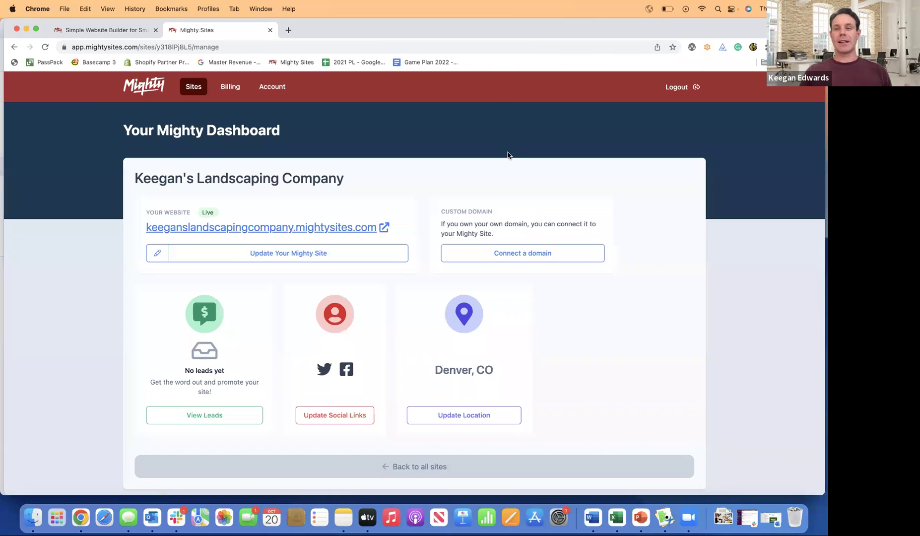